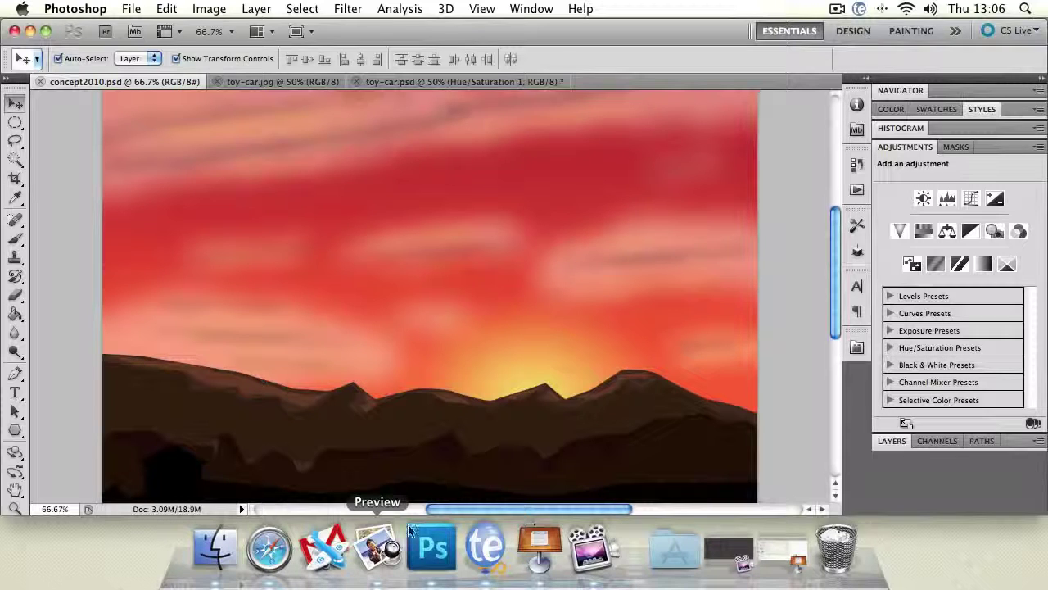
Show the layers of concept2010.psd and move the small house silhouette to the right side of the landscape
double_click(15, 508)
key("super+0")
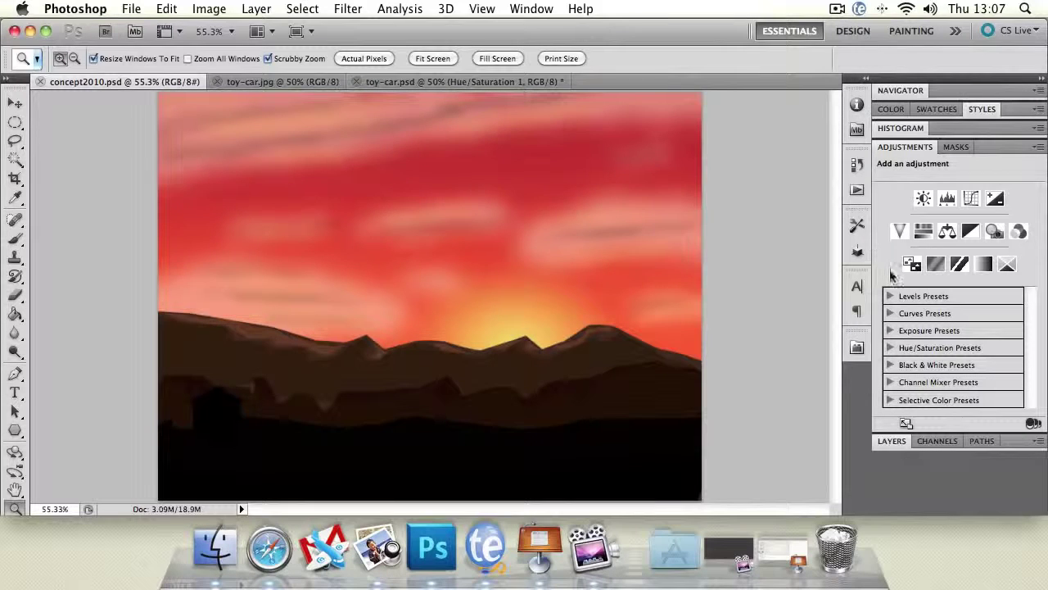
left_click(892, 442)
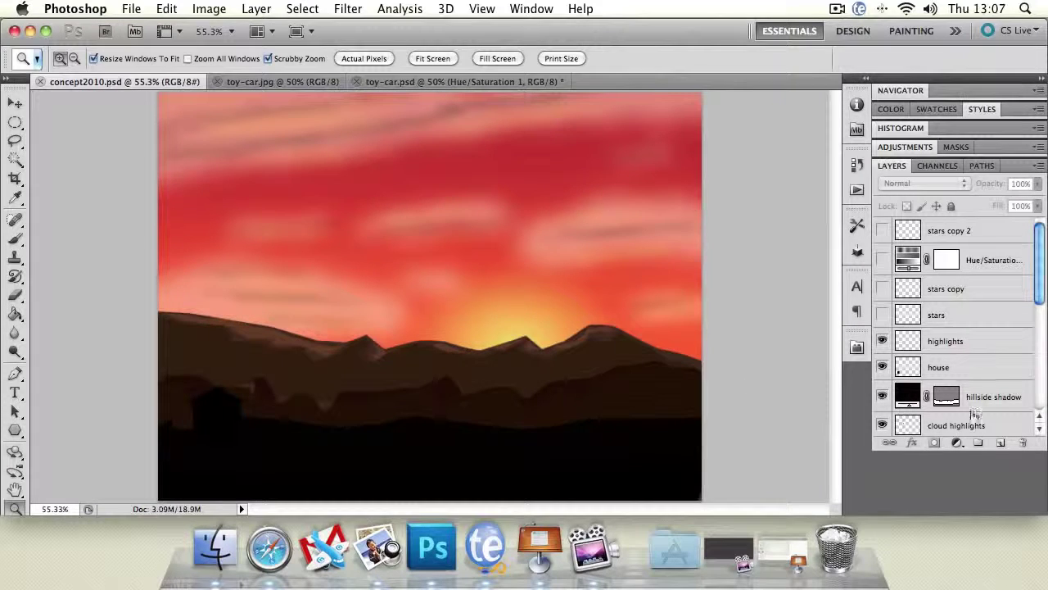
left_click(15, 102)
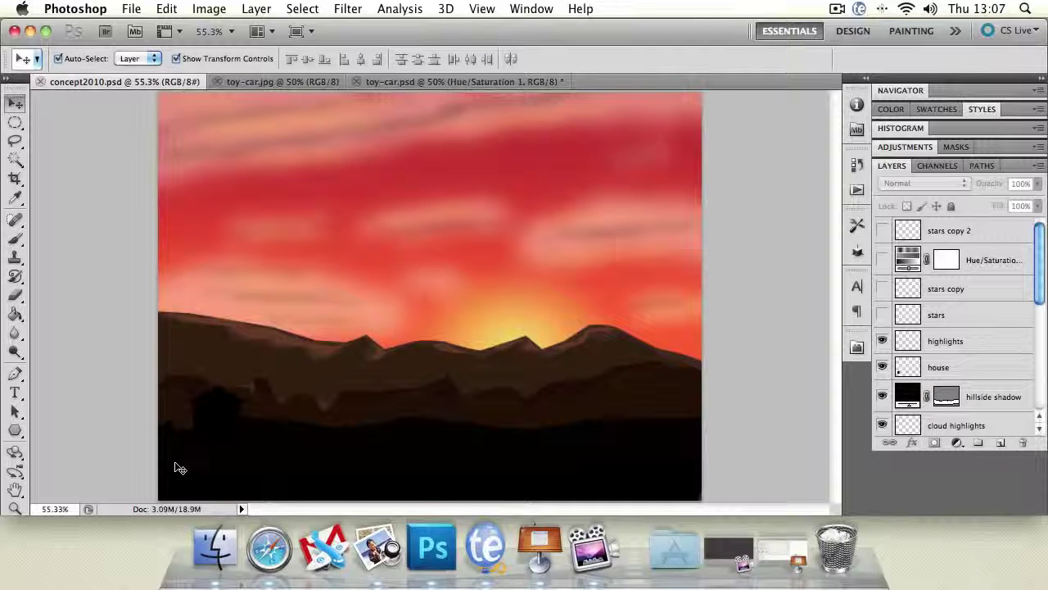
left_click_drag(226, 405, 650, 398)
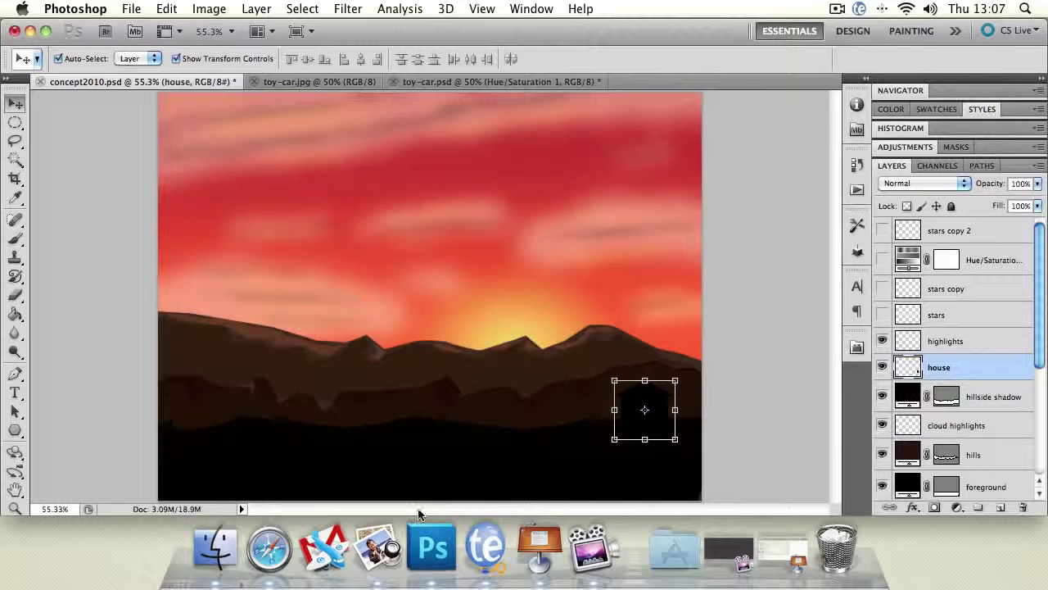
Enlarge the house to about 221% of its width and reposition it partly beyond the right edge of the painting
left_click(610, 377)
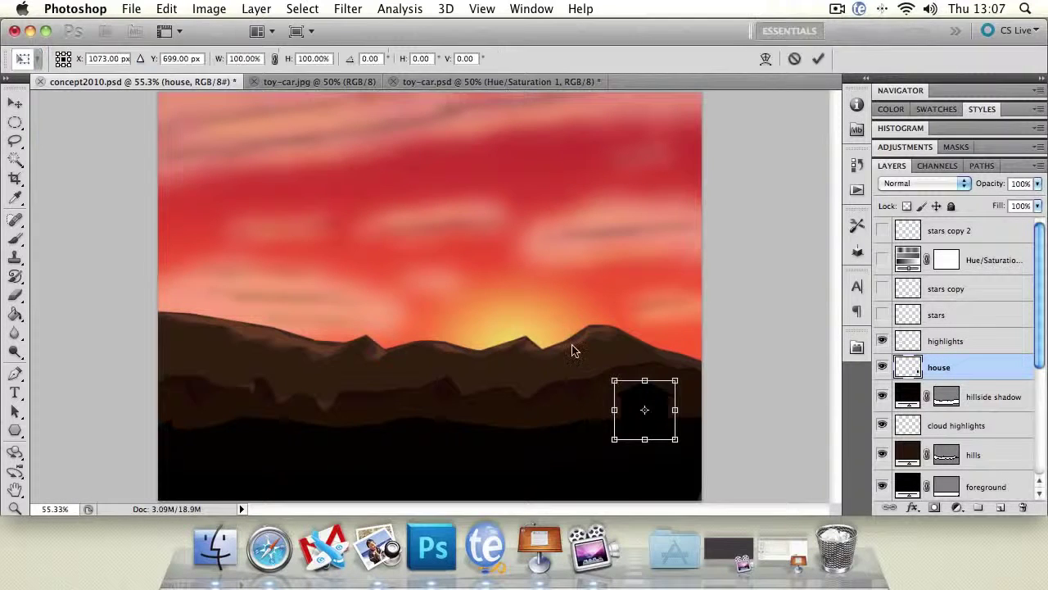
left_click_drag(615, 381, 541, 328)
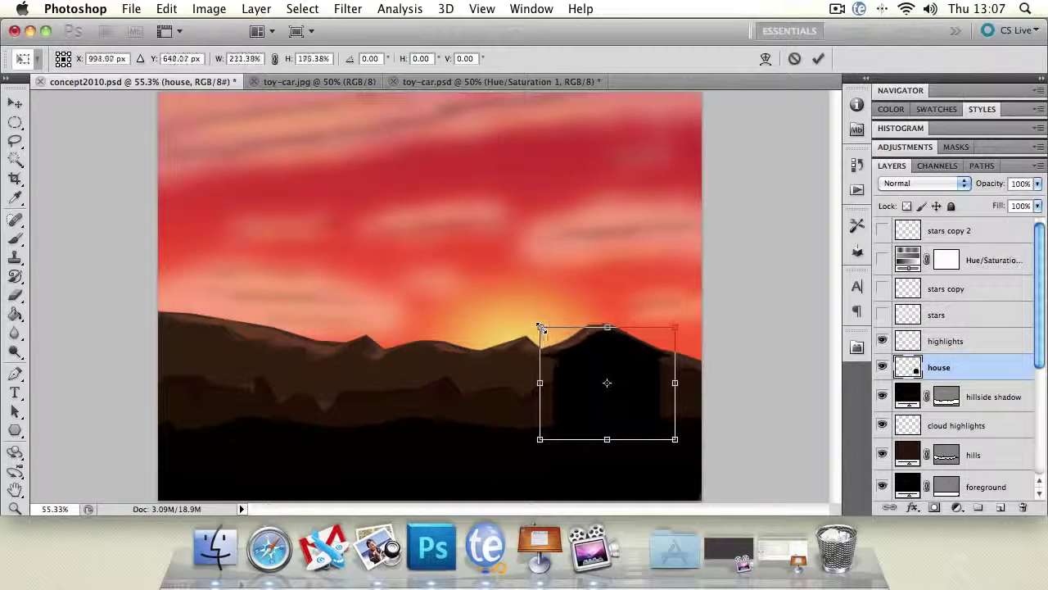
key("Return")
left_click_drag(632, 363, 710, 385)
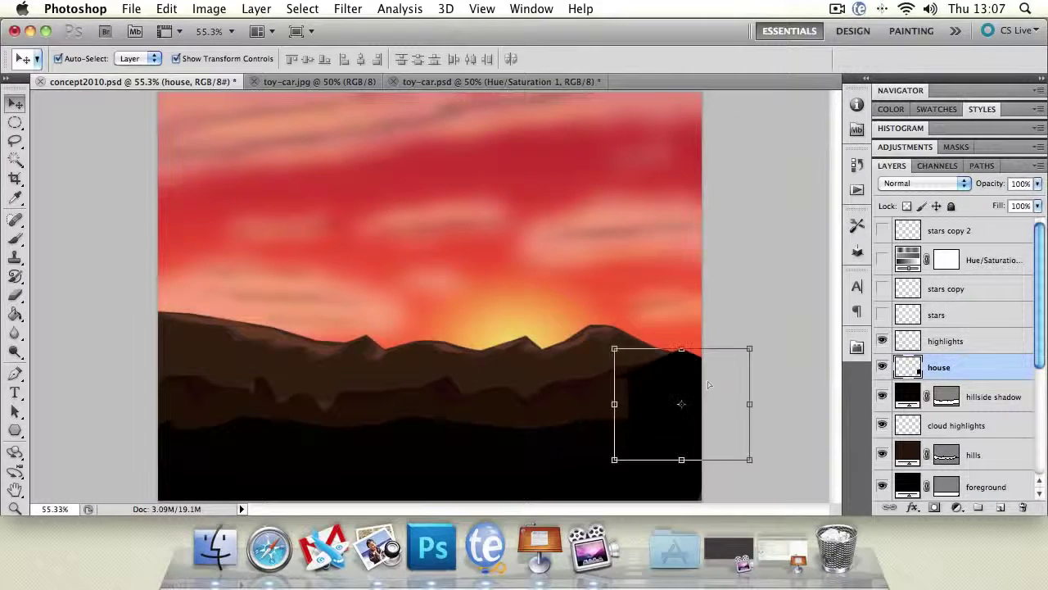
Hide every layer of the painting except the sky layer at the bottom of the stack
left_click(520, 242)
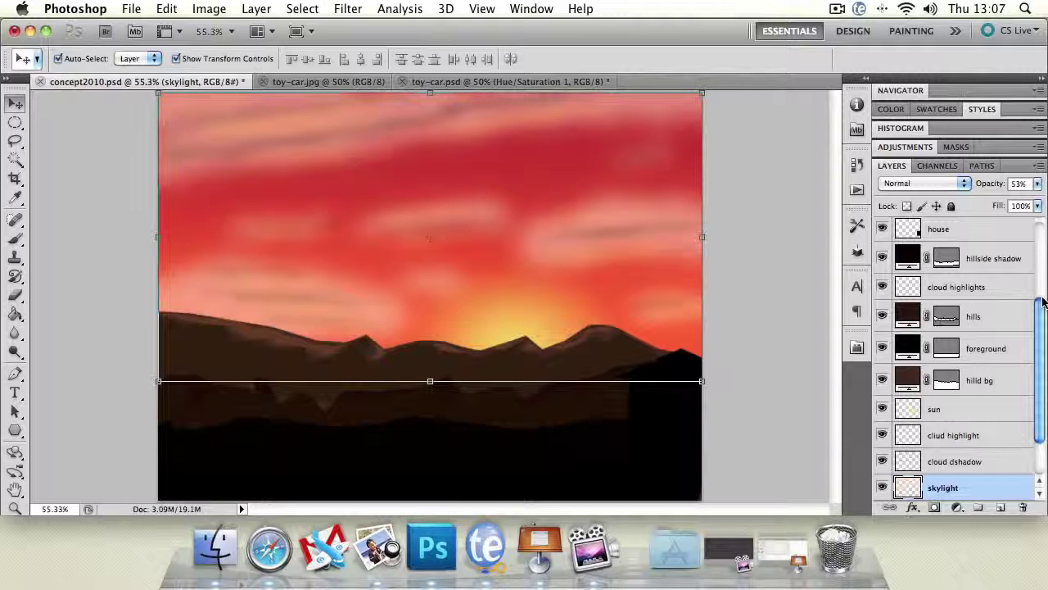
left_click_drag(1042, 305, 1042, 342)
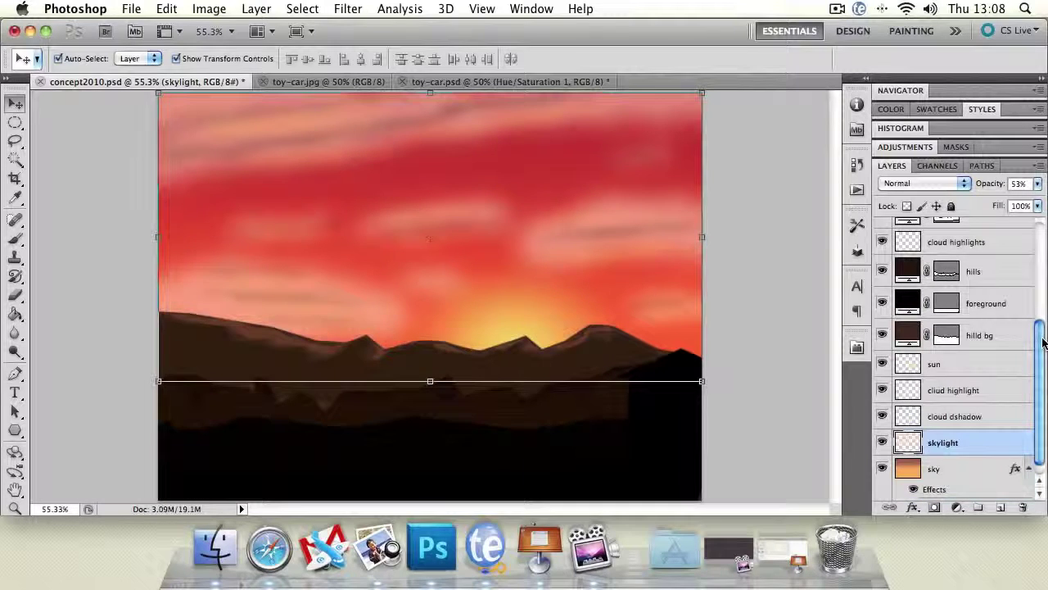
left_click(90, 223)
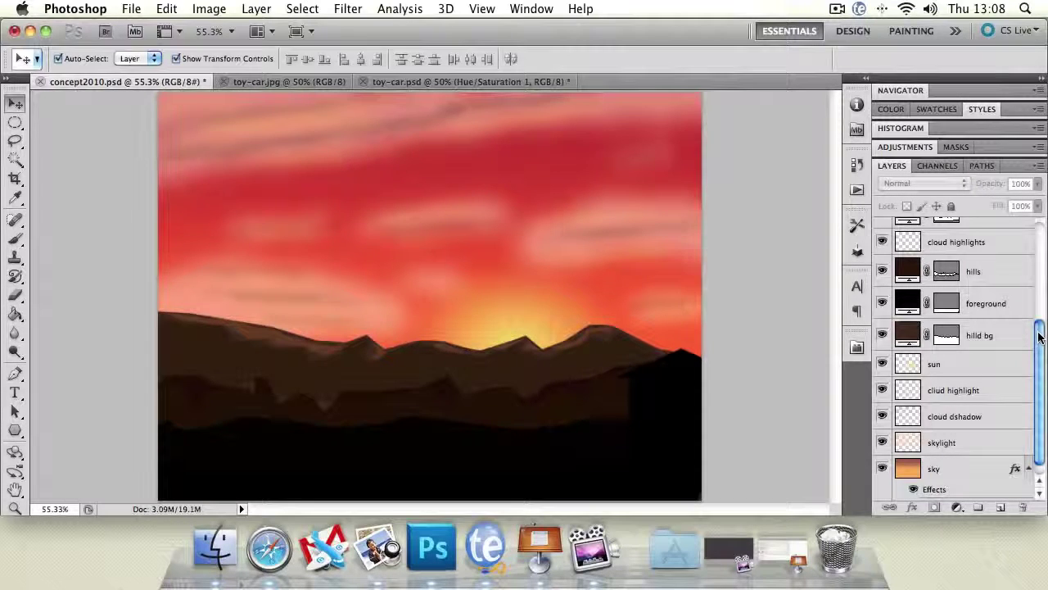
left_click(882, 364, "alt")
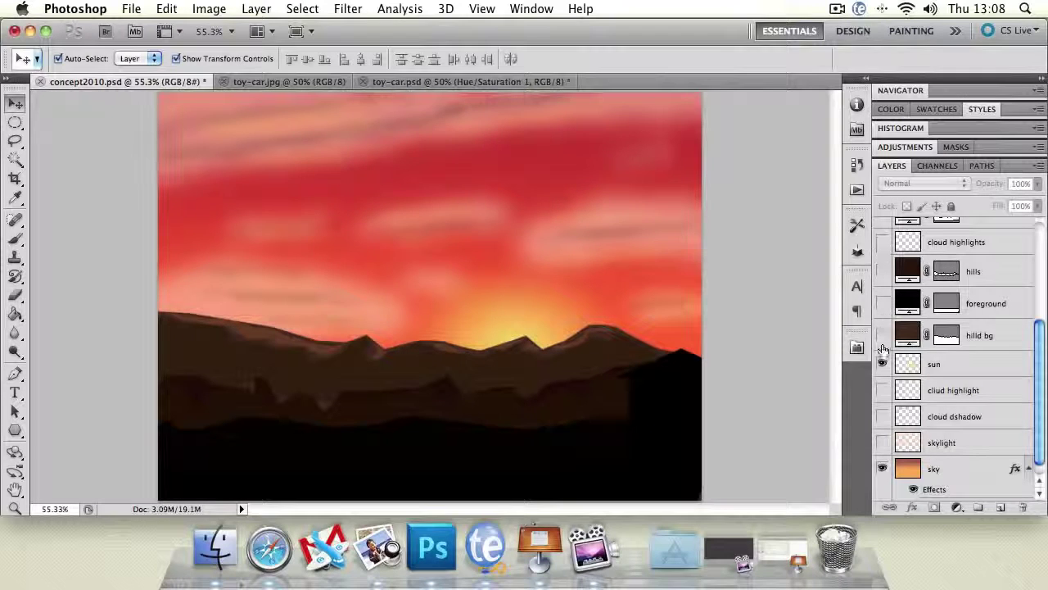
scroll(883, 351, "up", 7)
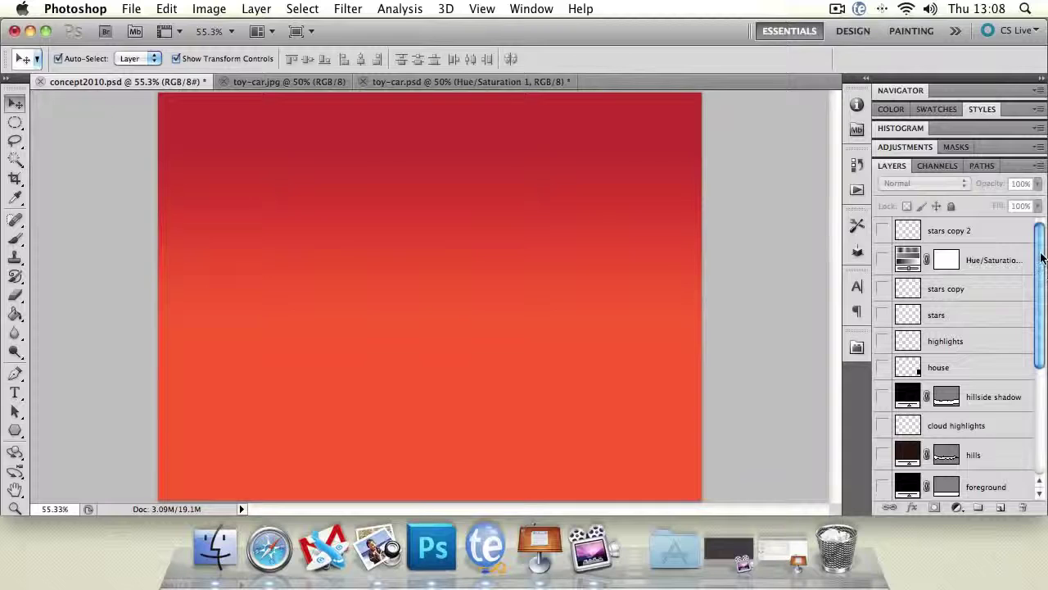
left_click_drag(1041, 264, 1039, 374)
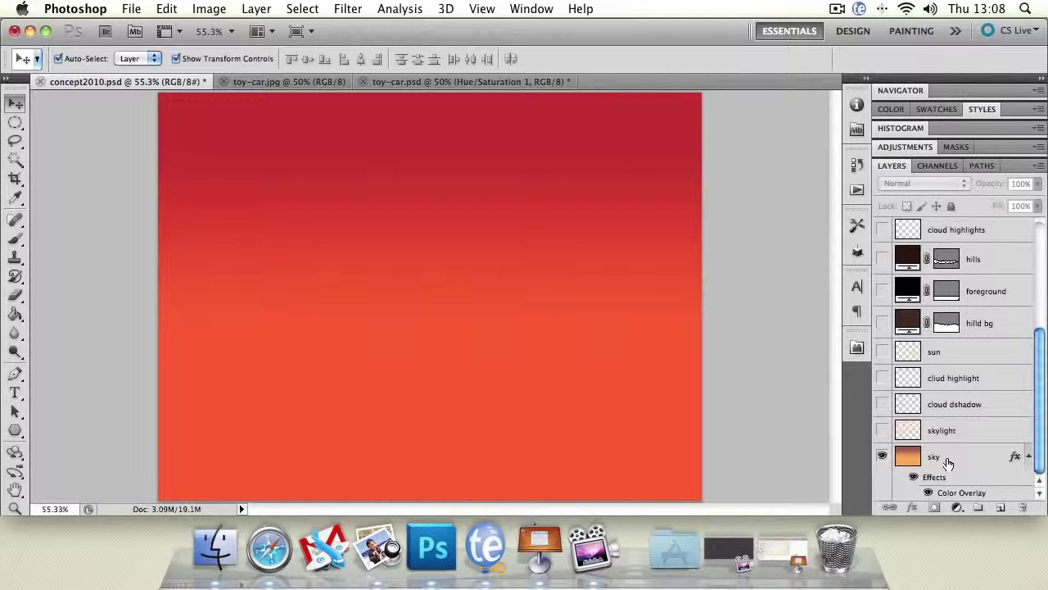
Make the skylight, cloud dshadow and cliud highlight layers visible above the sky
left_click(882, 430)
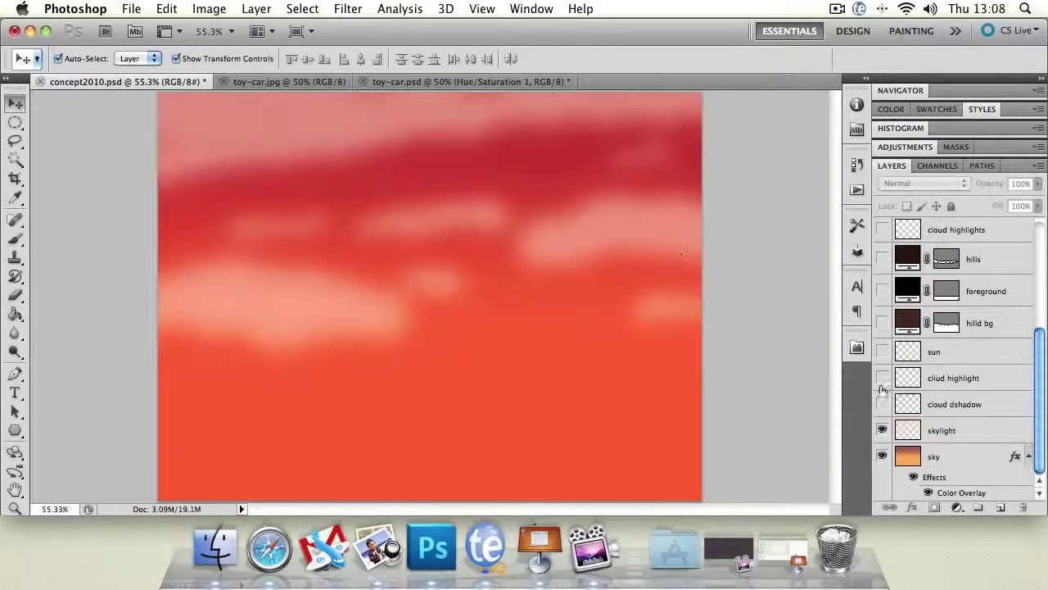
left_click(883, 404)
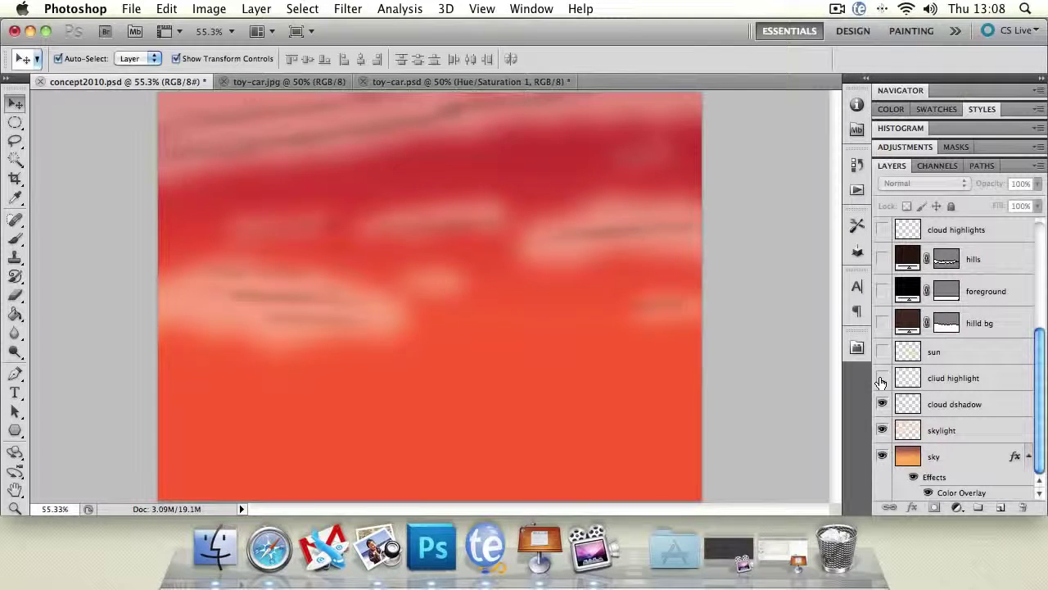
left_click(882, 379)
left_click(882, 378)
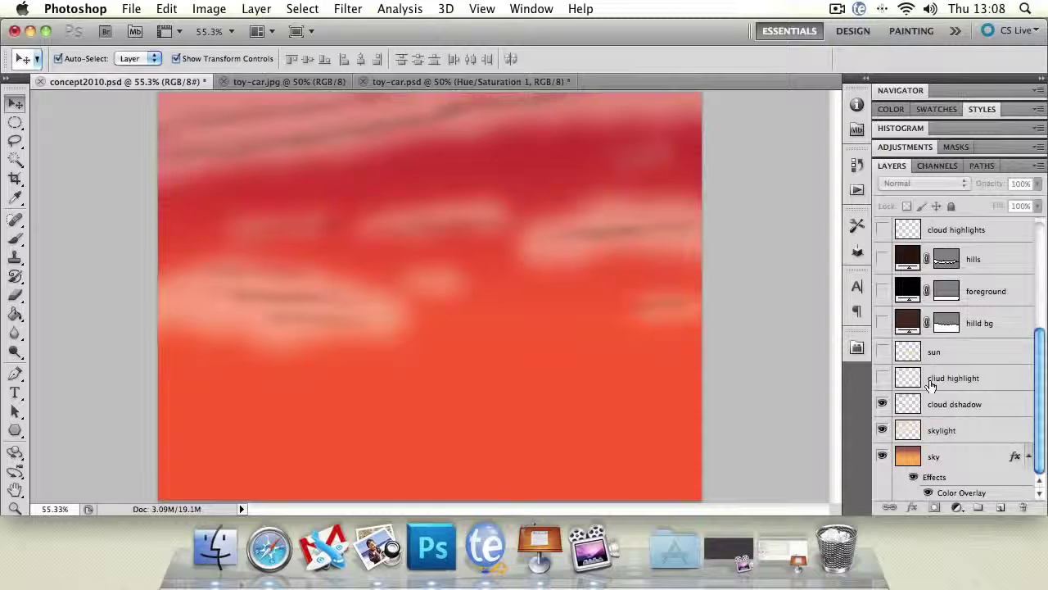
left_click(882, 378)
double_click(1006, 412)
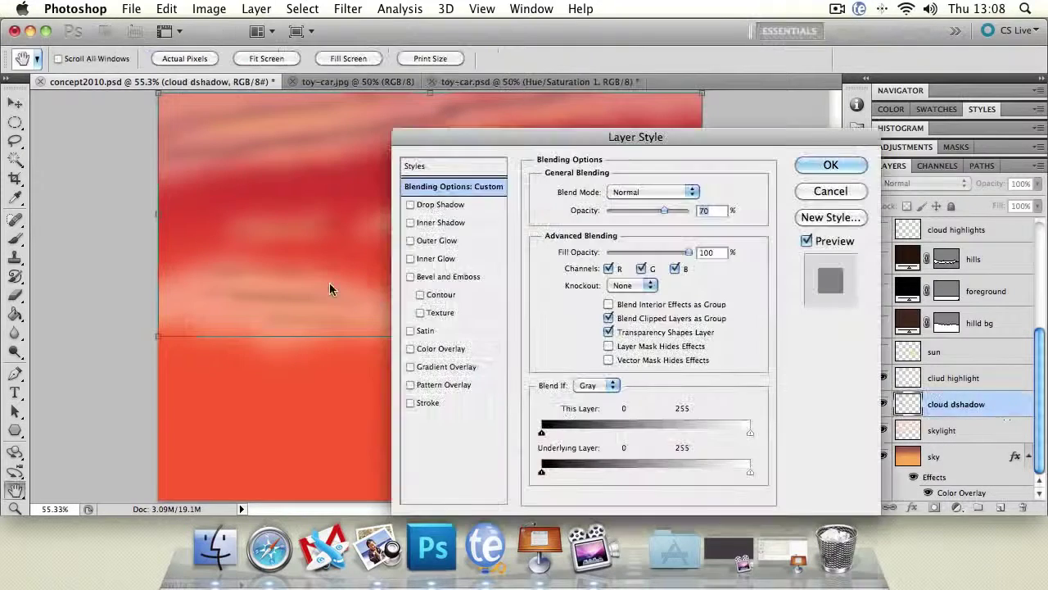
left_click(410, 348)
left_click(442, 349)
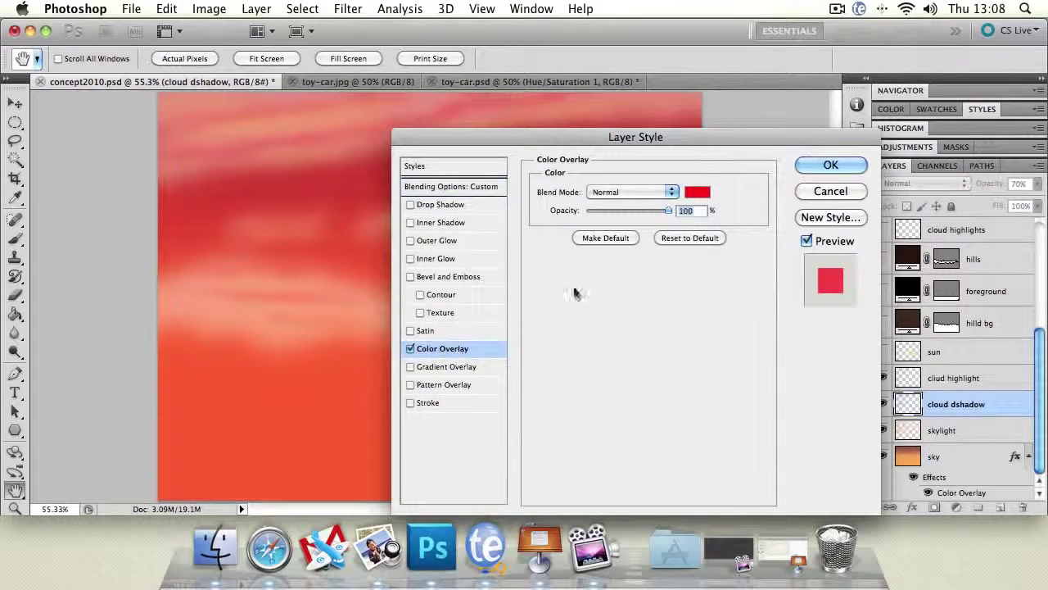
left_click(697, 191)
left_click(642, 280)
mouse_move(642, 280)
left_mouse_down()
mouse_move(760, 276)
mouse_move(702, 255)
left_mouse_up()
left_click(983, 267)
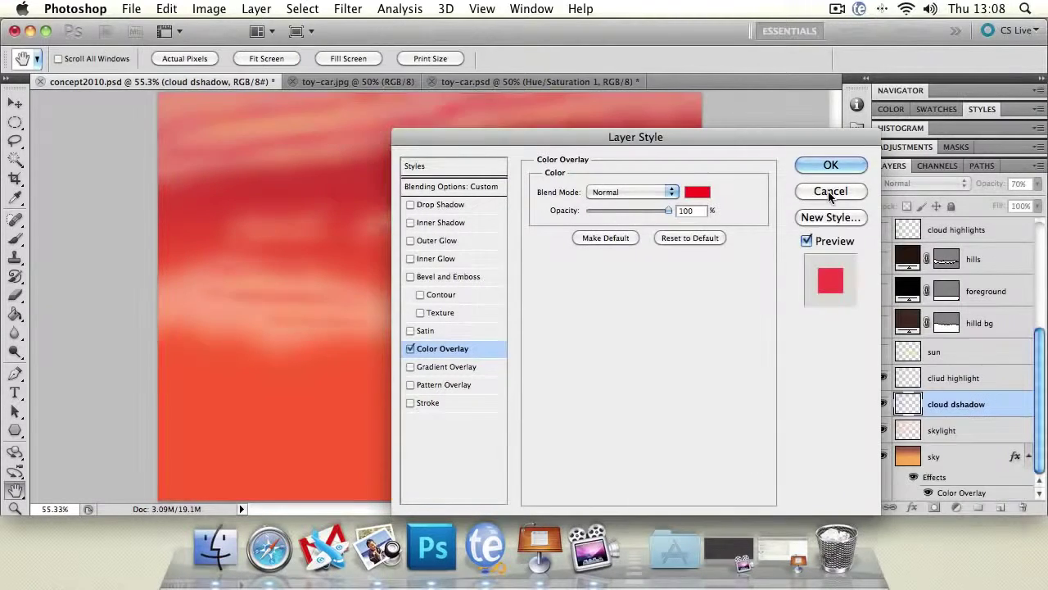
left_click(831, 190)
Apply a red Color Overlay to the skylight layer with Normal blend mode and 100% opacity
double_click(991, 439)
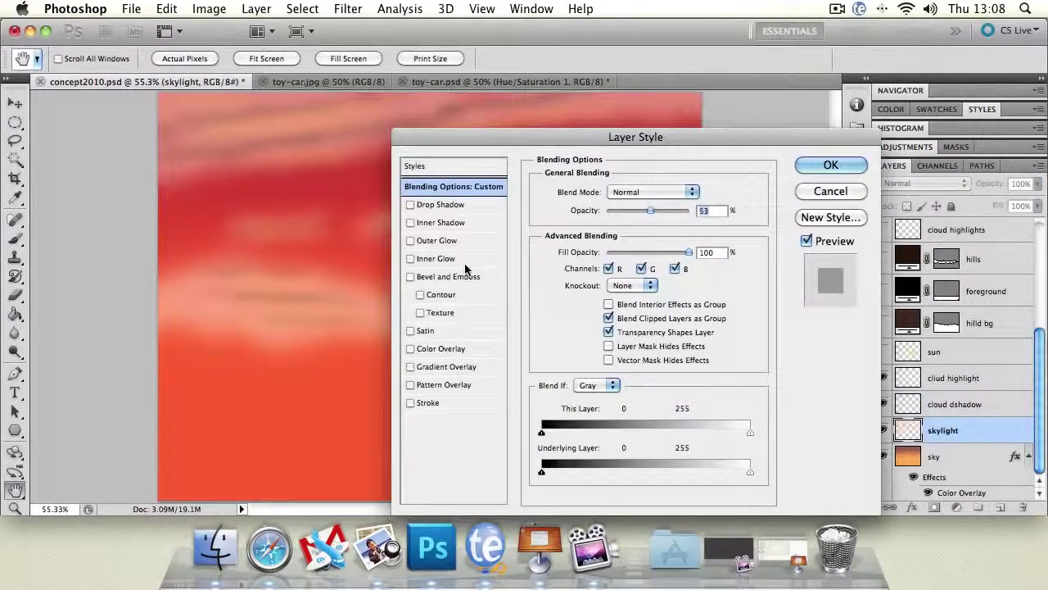
left_click(410, 349)
left_click(442, 349)
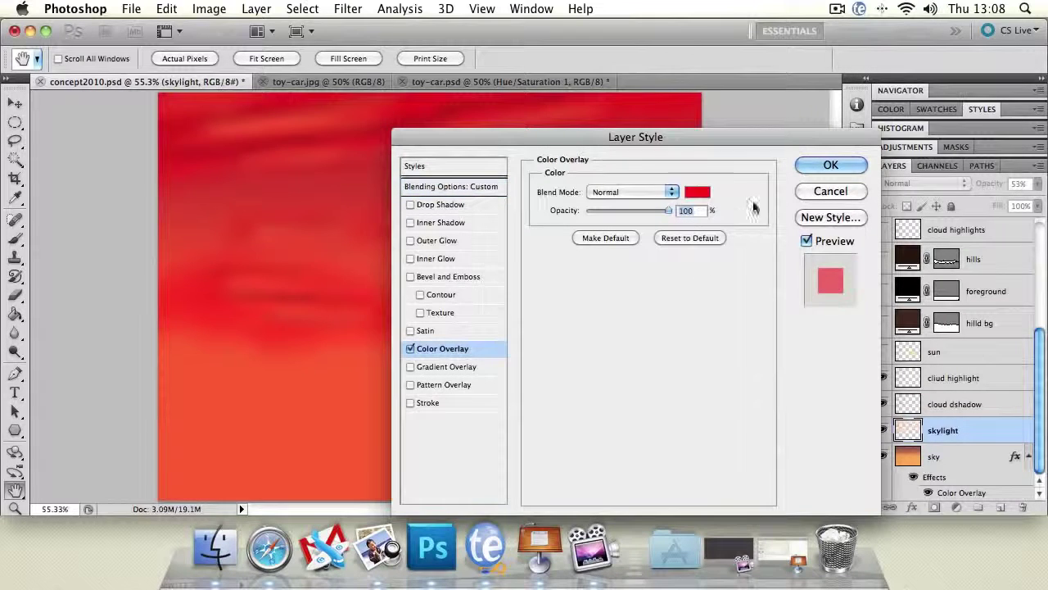
left_click_drag(679, 137, 527, 350)
left_click(708, 378)
key("v")
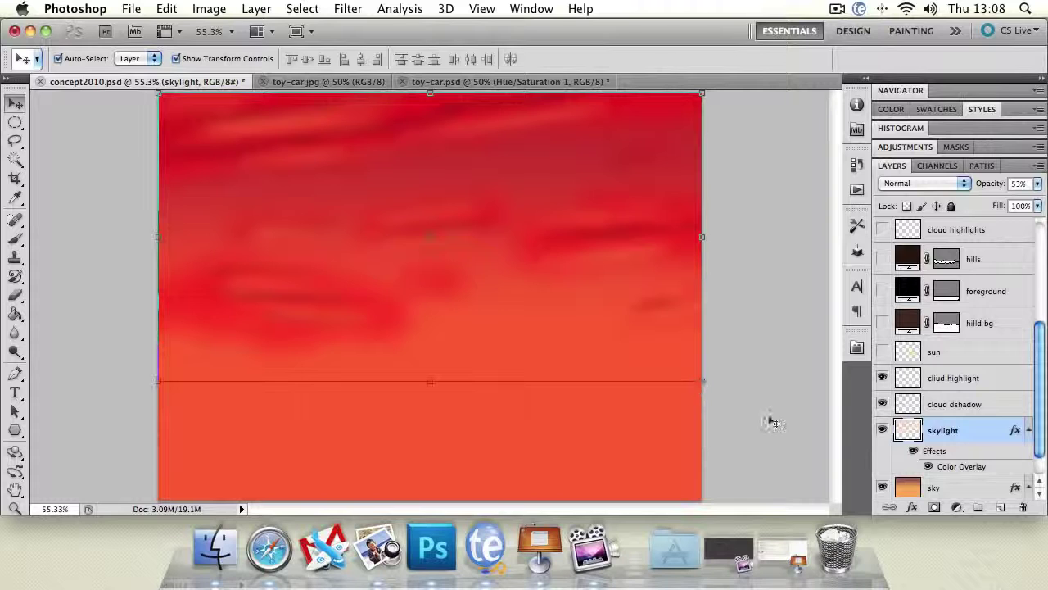
Make the sun, hilld bg, foreground and hills layers visible
scroll(1033, 379, "up", 1)
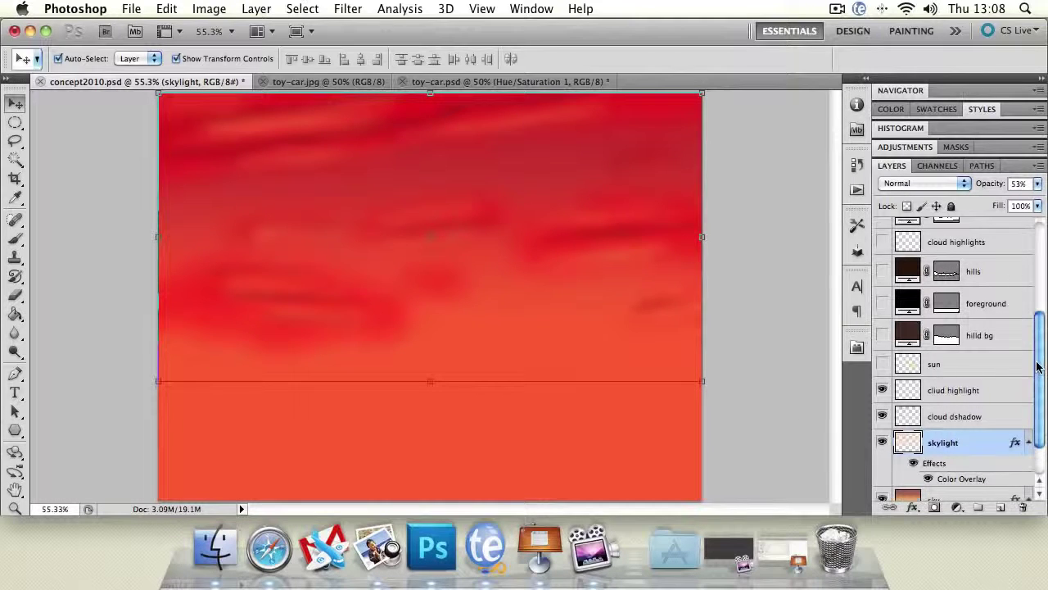
left_click(882, 365)
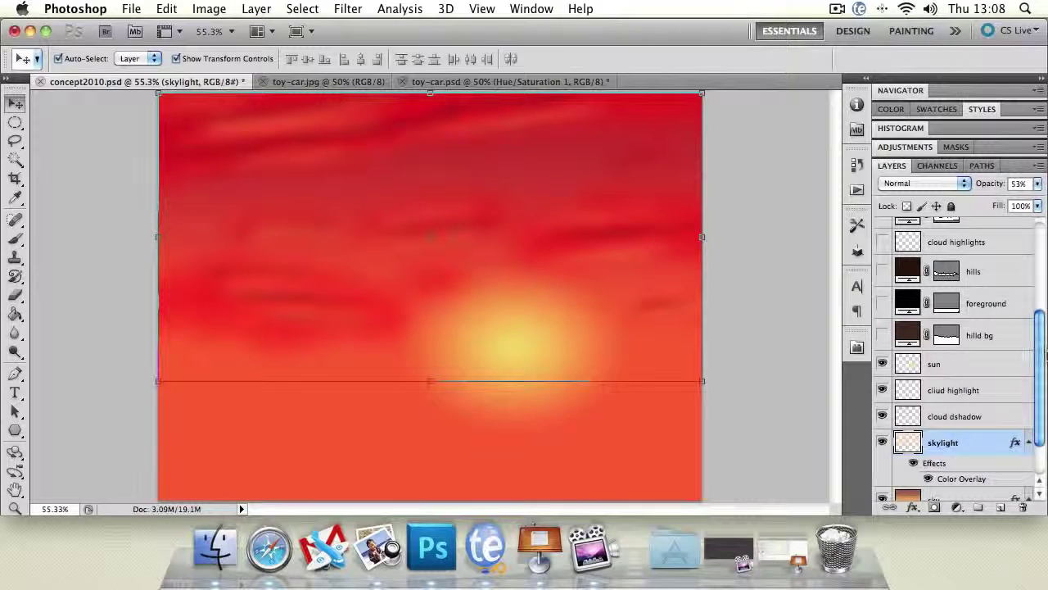
scroll(885, 453, "up", 4)
left_click(882, 440)
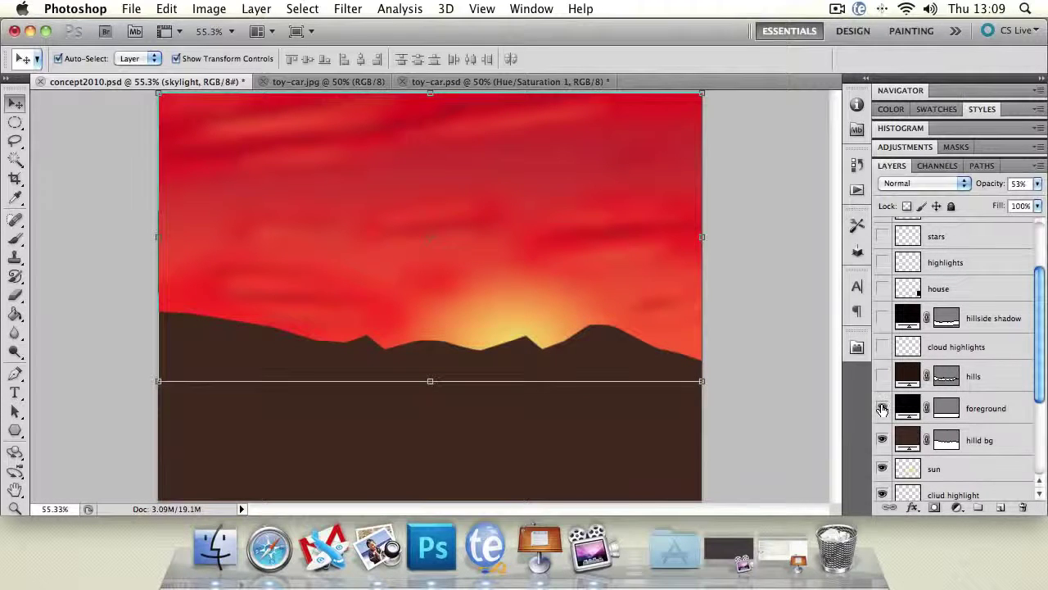
left_click(882, 409)
left_click(882, 376)
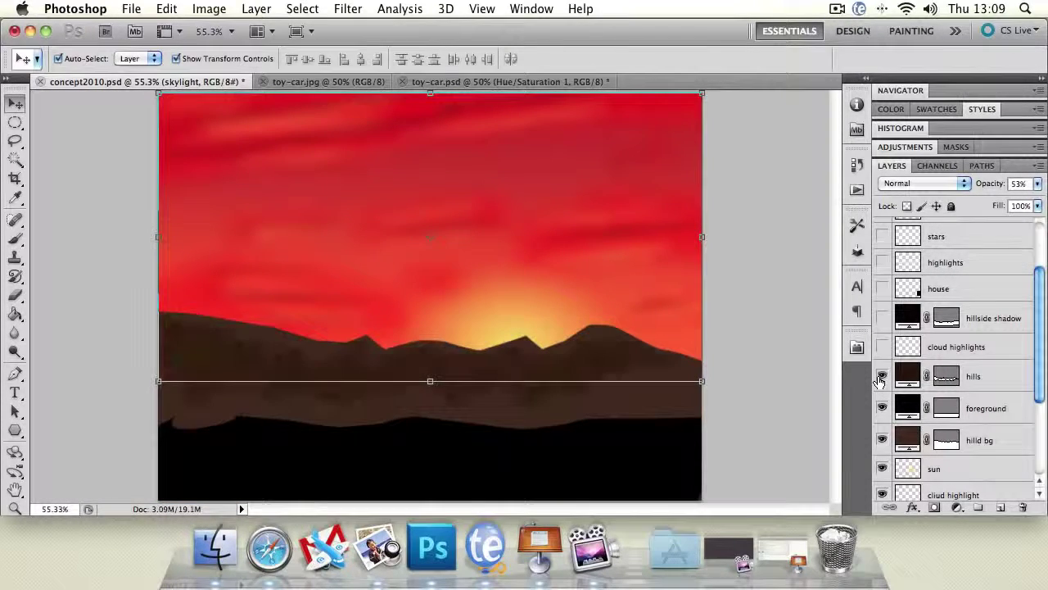
Turn on the cloud highlights, hillside shadow and house layers, leaving the house layer selected
left_click(881, 350)
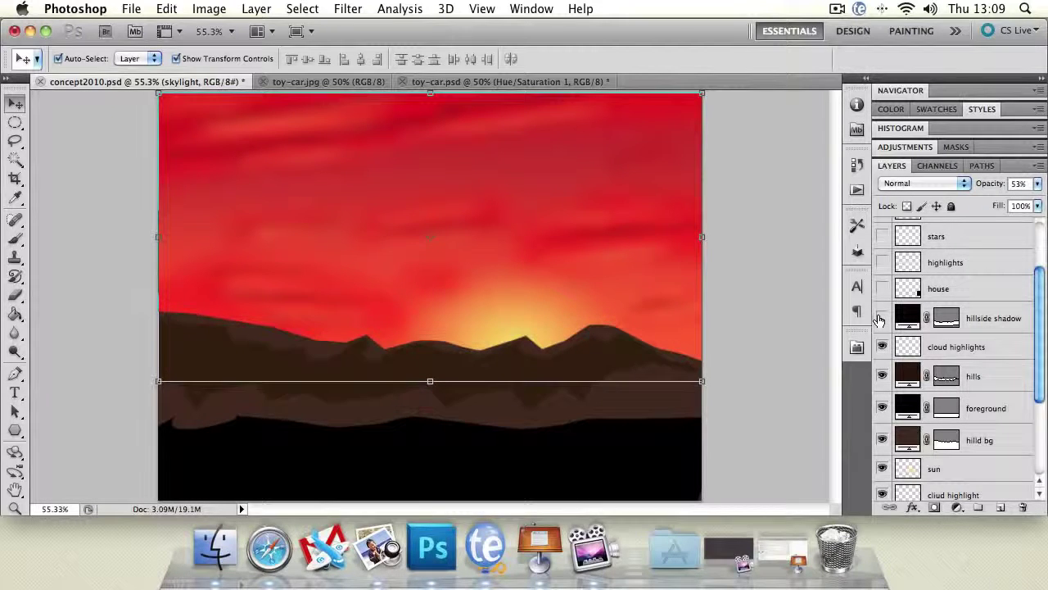
left_click(882, 318)
scroll(878, 320, "up", 1)
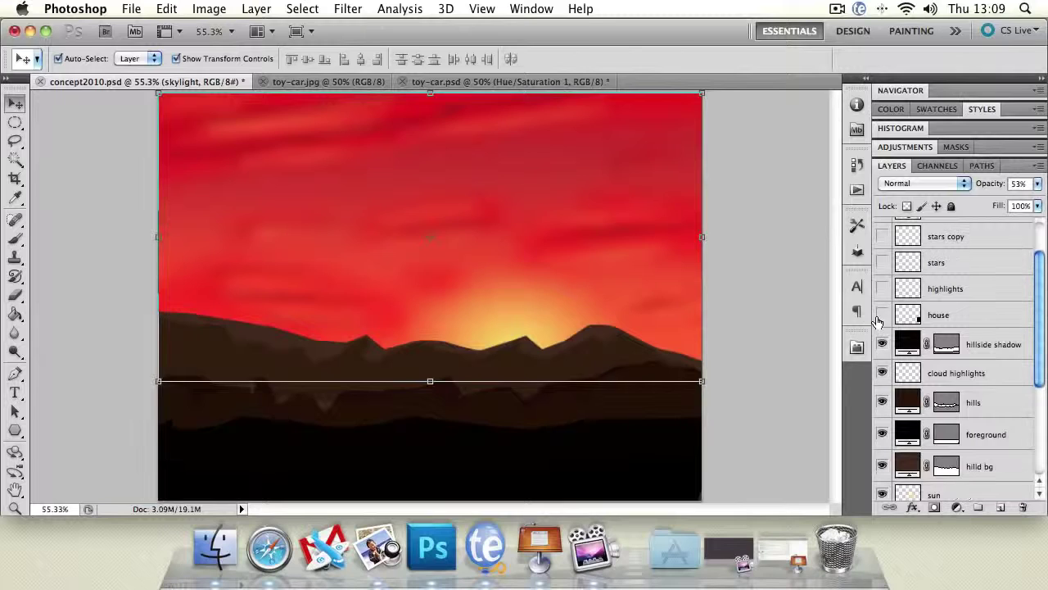
left_click(905, 313)
left_click(882, 317)
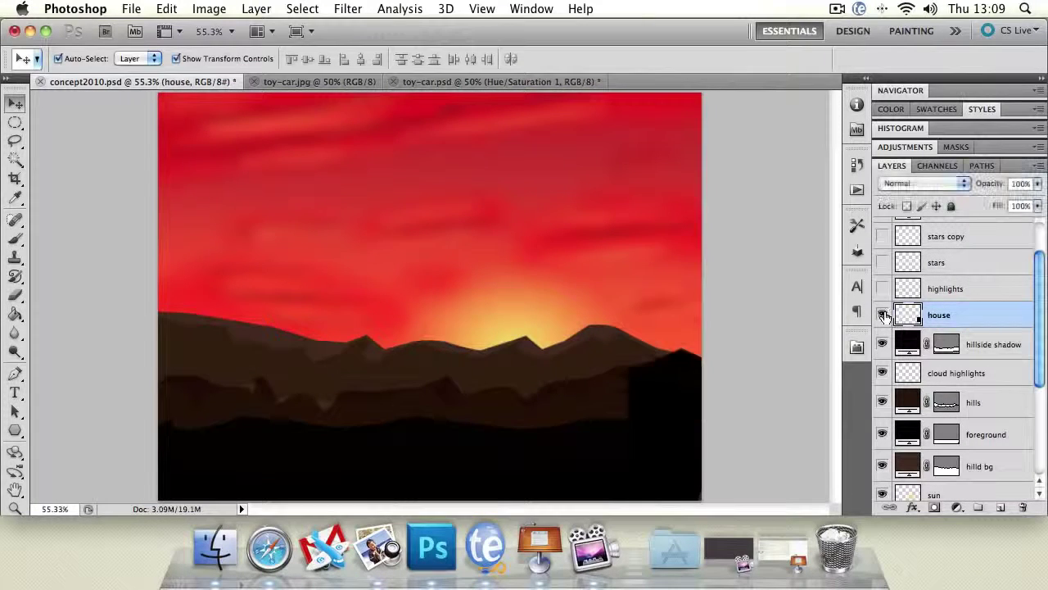
Turn on the highlights layer and the three stars layers: stars, stars copy and stars copy 2
left_click_drag(1040, 321, 1039, 299)
left_click(882, 341)
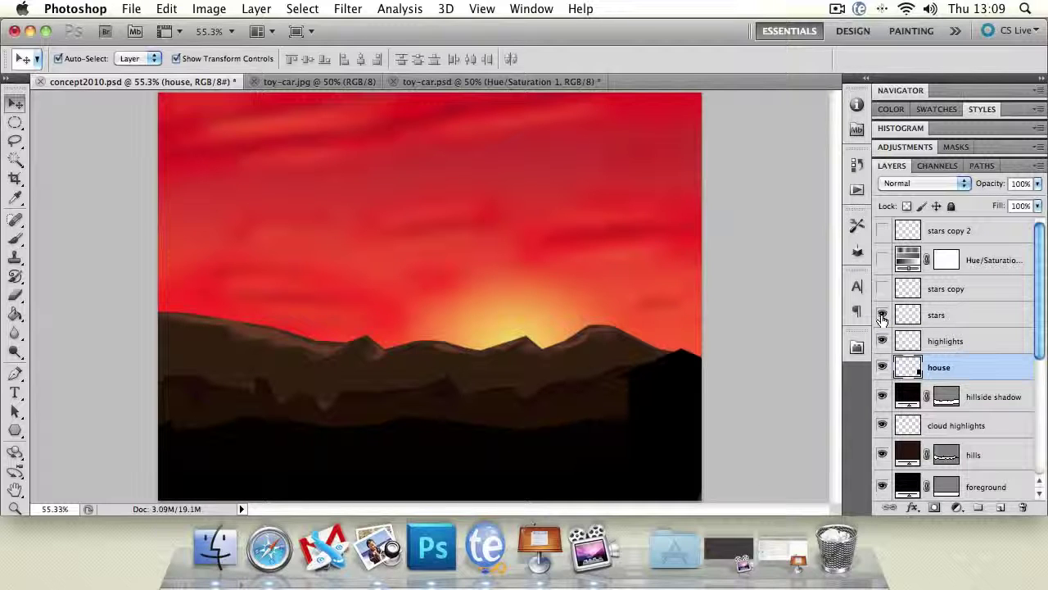
left_click(882, 317)
left_click(882, 289)
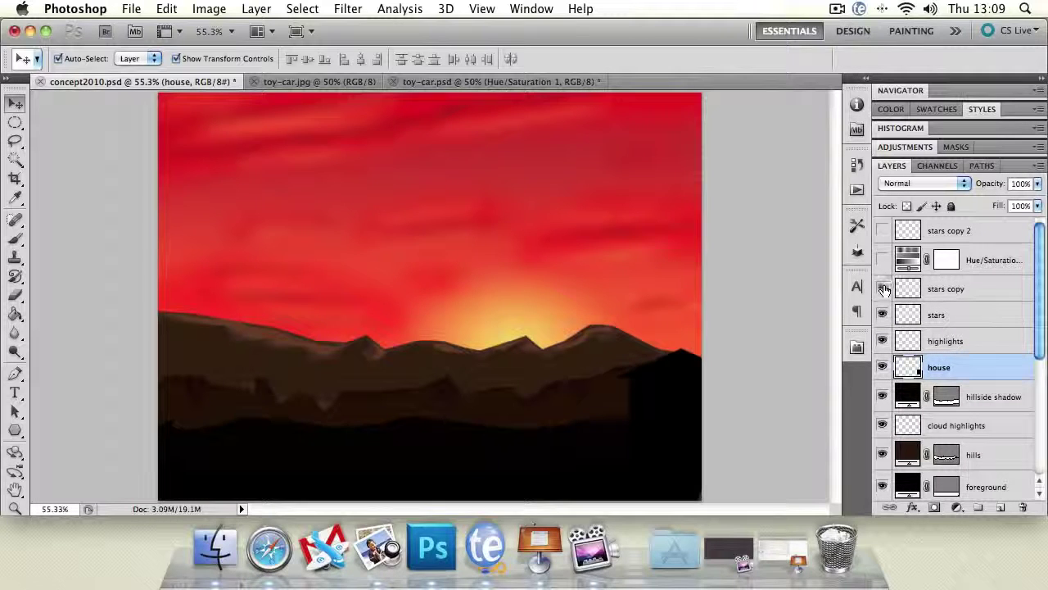
left_click(882, 230)
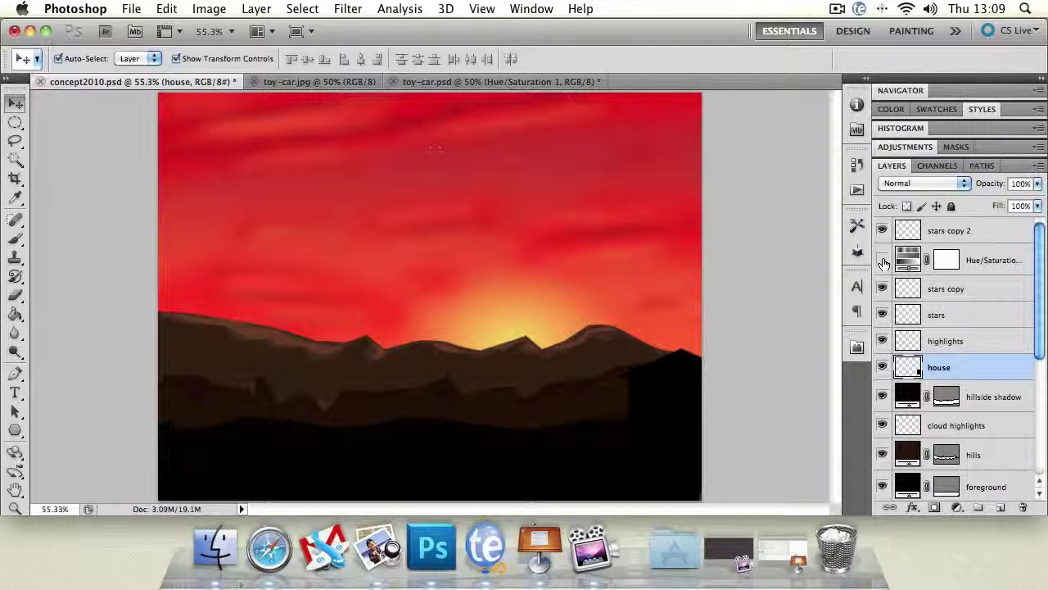
Turn on the Hue/Saturation adjustment layer, comparing the painting with and without it
left_click(882, 259)
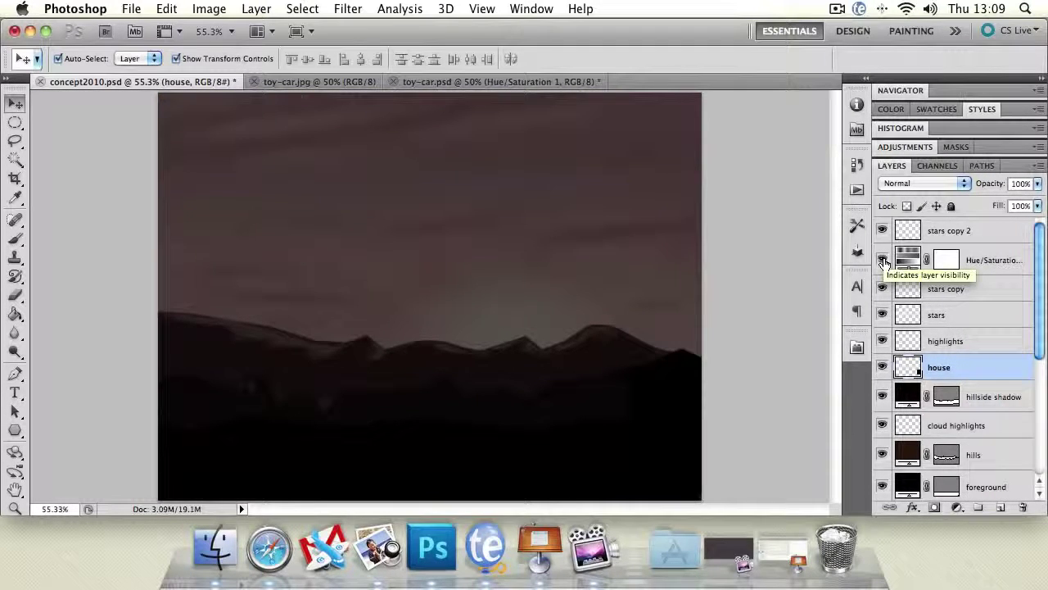
left_click(882, 260)
left_click(882, 260)
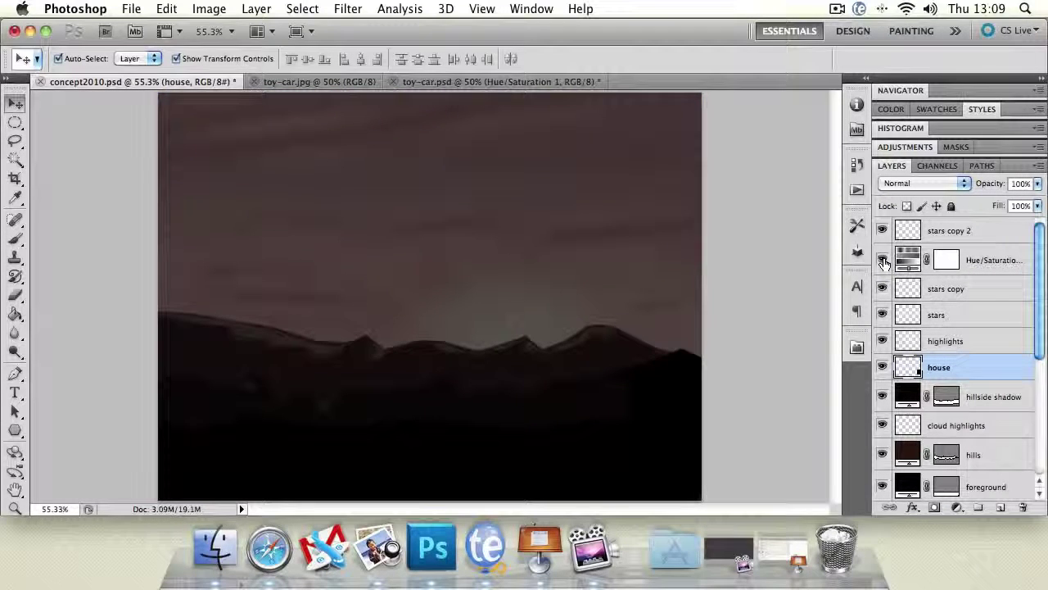
left_click_drag(1045, 234, 1039, 424)
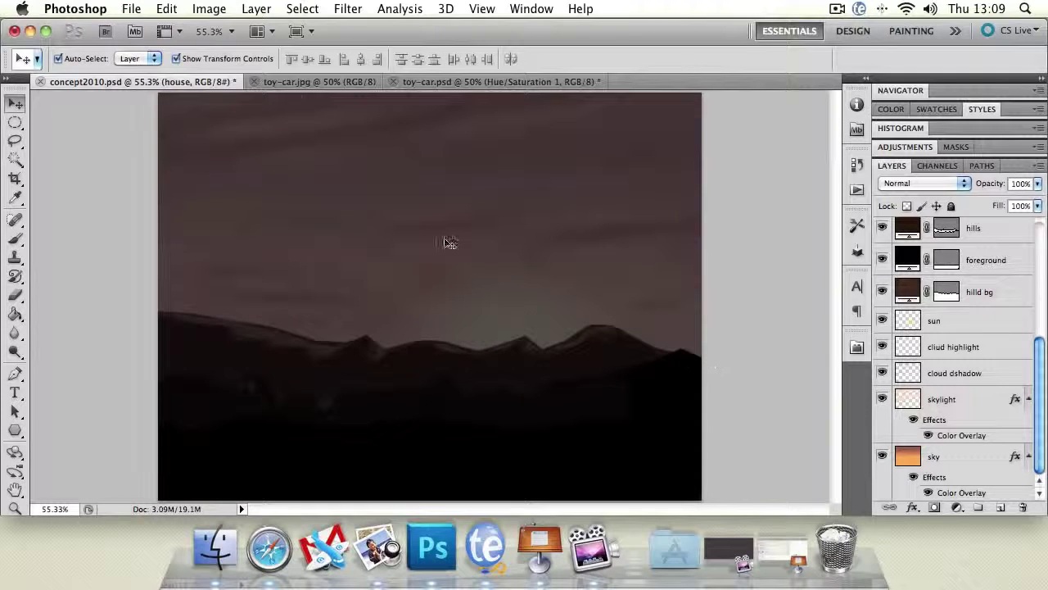
Outline the car in toy-car.jpg with a loose freehand Lasso selection and clear the selection
left_click(344, 82)
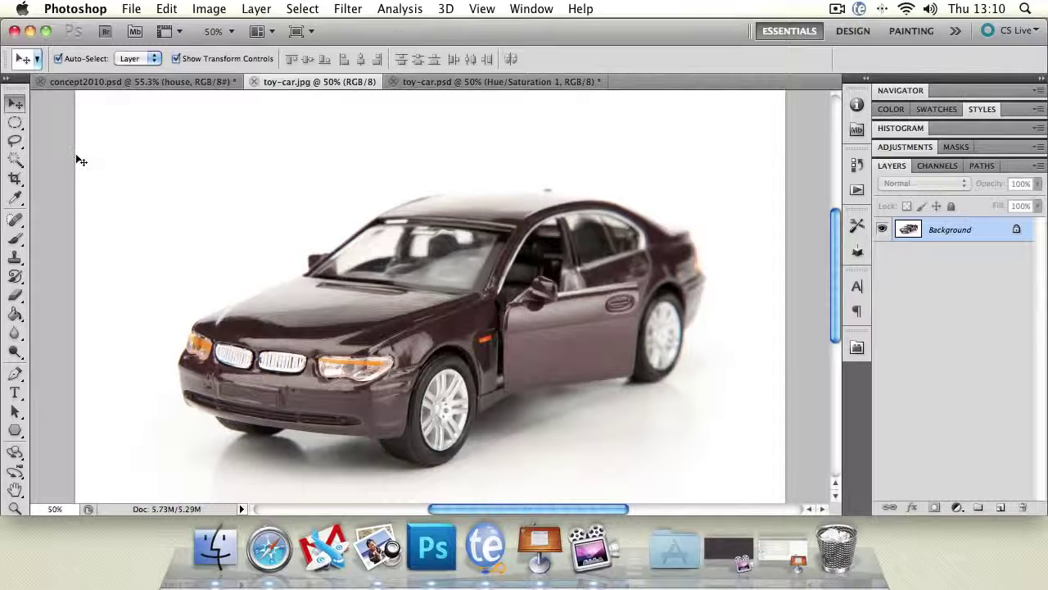
left_click(15, 140)
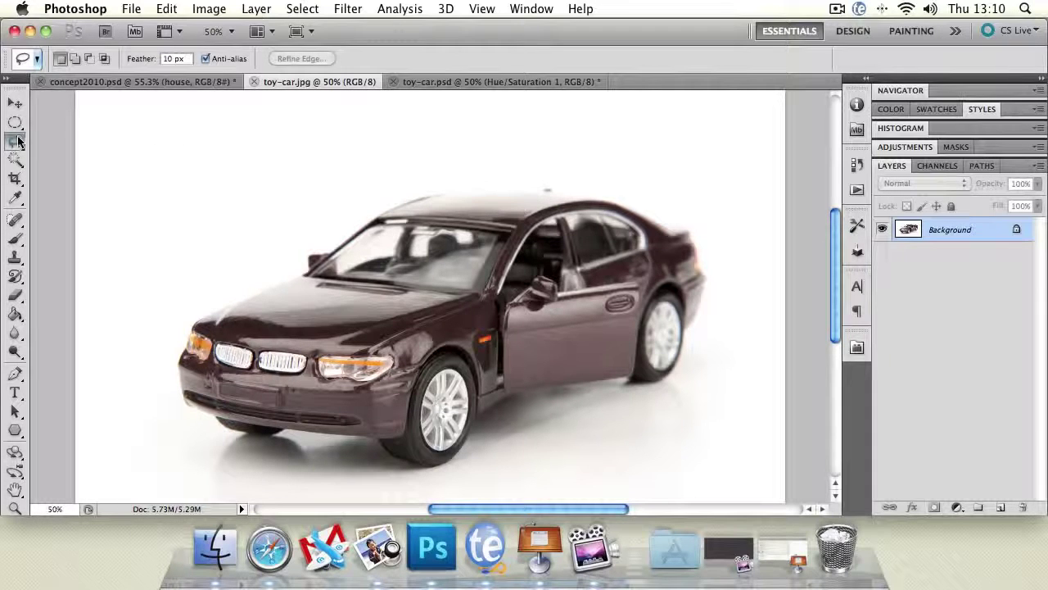
mouse_move(18, 143)
left_mouse_down()
mouse_move(48, 140)
mouse_move(203, 300)
mouse_move(265, 276)
mouse_move(379, 194)
mouse_move(426, 179)
mouse_move(528, 173)
mouse_move(690, 218)
mouse_move(716, 249)
mouse_move(722, 290)
mouse_move(683, 398)
mouse_move(629, 398)
mouse_move(576, 440)
mouse_move(469, 490)
mouse_move(392, 492)
mouse_move(381, 480)
mouse_move(216, 459)
mouse_move(142, 421)
mouse_move(157, 340)
mouse_move(187, 303)
left_mouse_up()
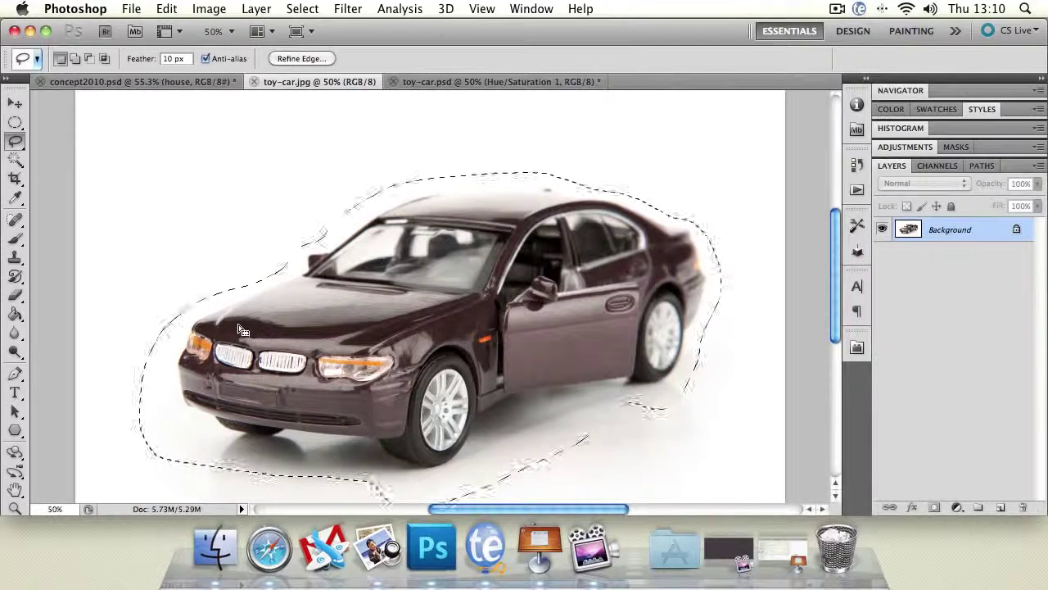
left_click(244, 330)
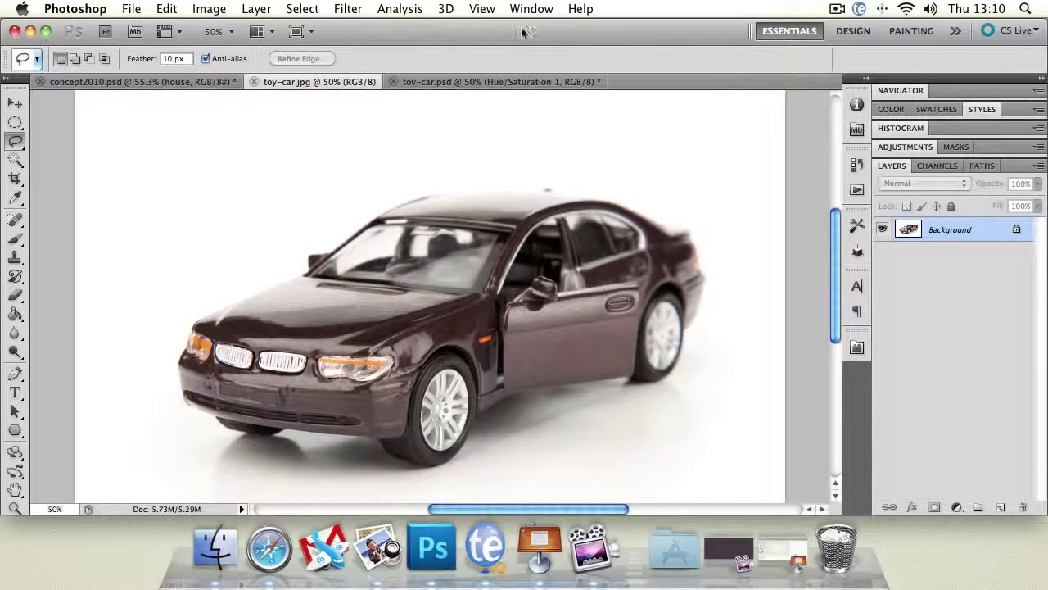
In toy-car.psd, pick the green car and its front and rear wheel overlay layers in turn, finishing with no layer selected
left_click(493, 82)
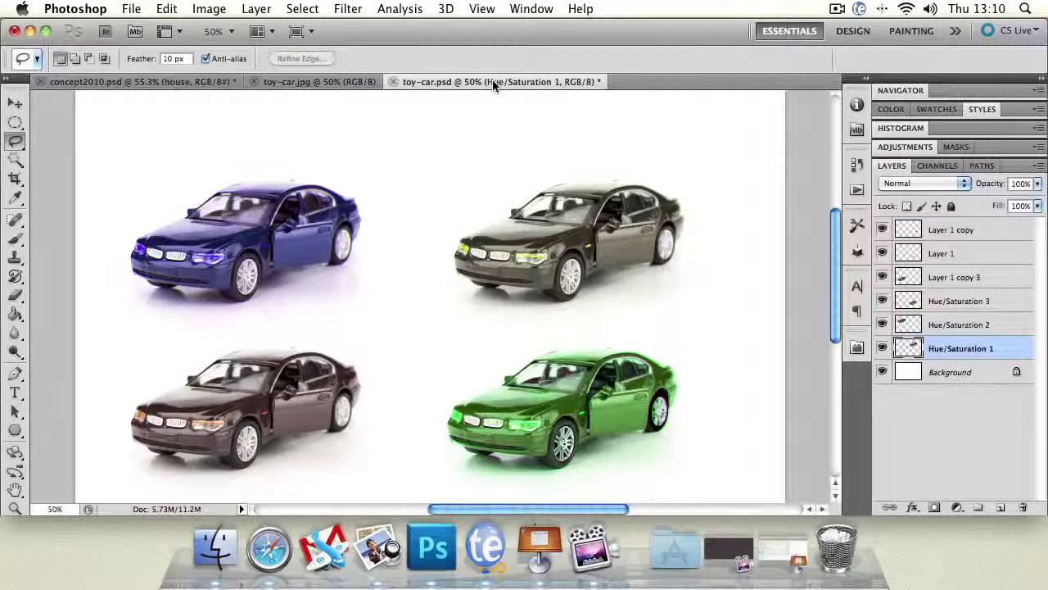
left_click(14, 103)
left_click_drag(565, 396, 546, 398)
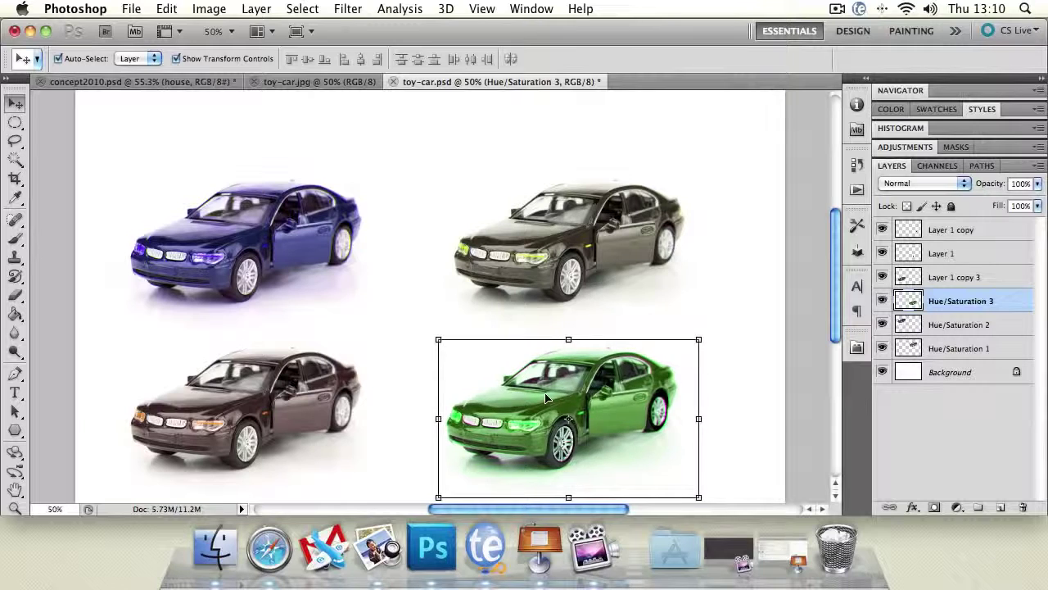
left_click(567, 439)
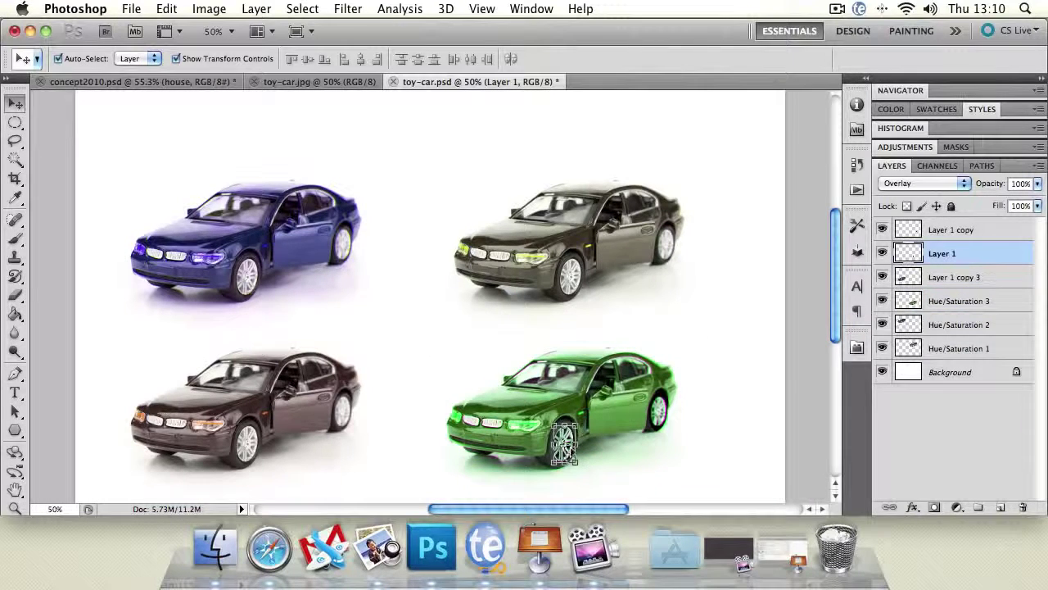
left_click(668, 406)
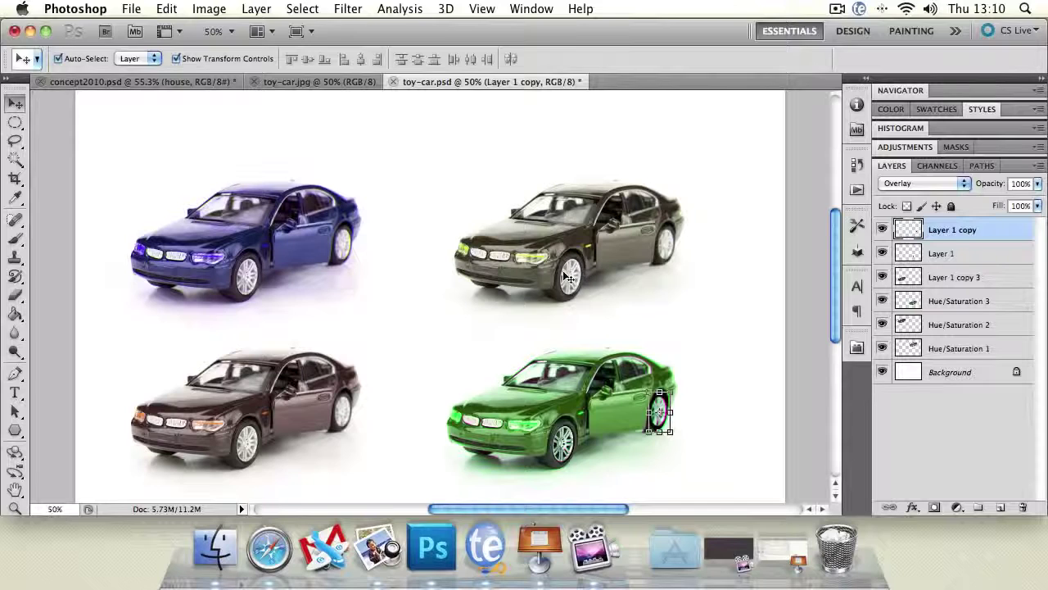
left_click(658, 330)
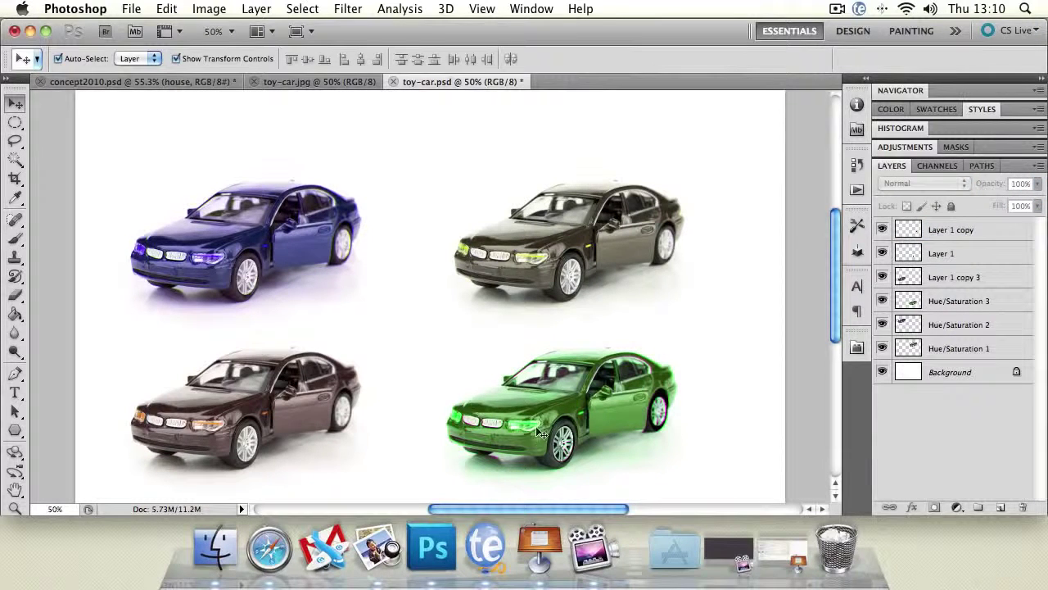
Reposition the brown car and the blue car slightly up and to the left, keeping the brown car directly beneath the blue one
left_click_drag(286, 400, 234, 384)
left_click_drag(266, 219, 254, 189)
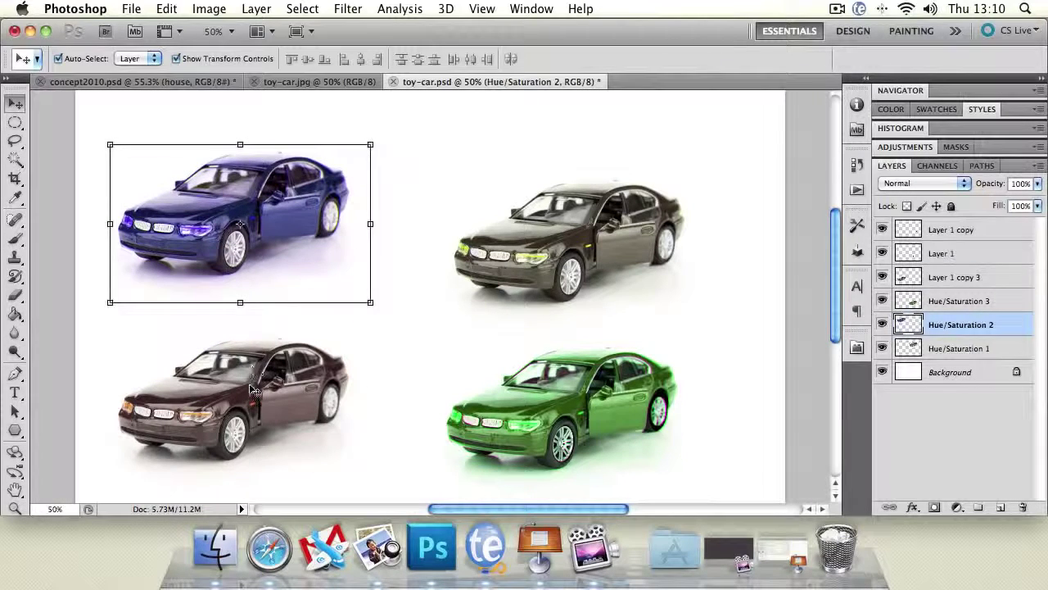
left_click_drag(256, 361, 256, 338)
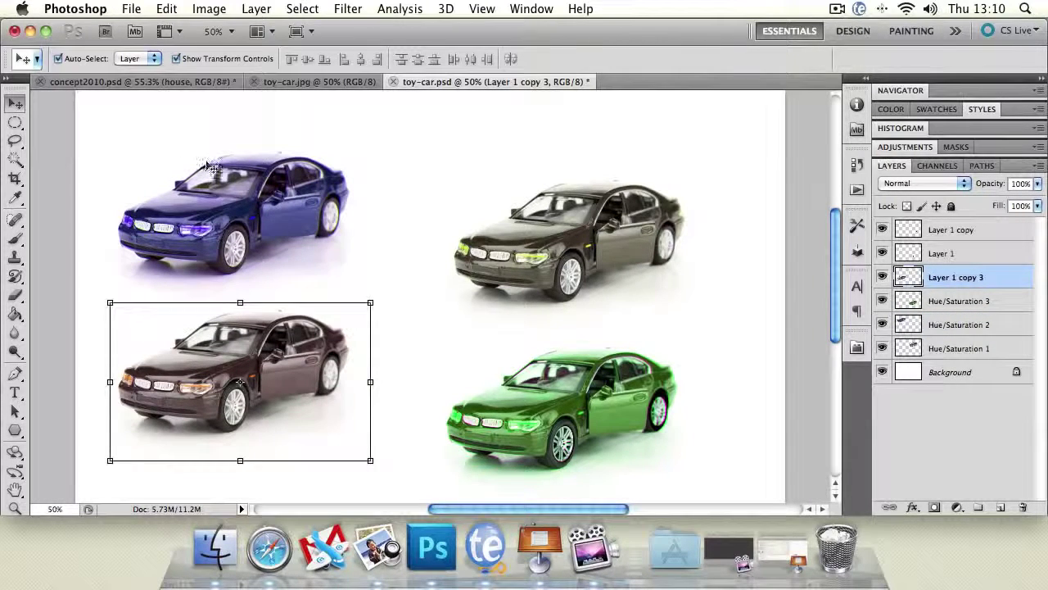
Overlap the blue car with the olive car, reorder Hue/Saturation 2 below Hue/Saturation 1, and move the blue car back above the brown car
left_click_drag(244, 184, 395, 167)
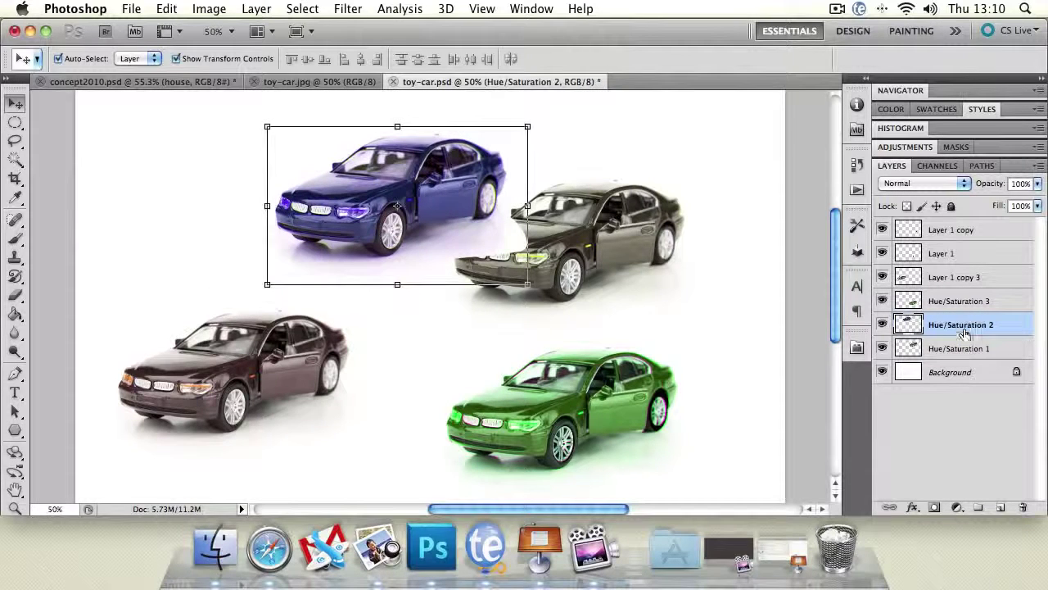
left_click_drag(960, 325, 957, 350)
left_click_drag(390, 203, 236, 201)
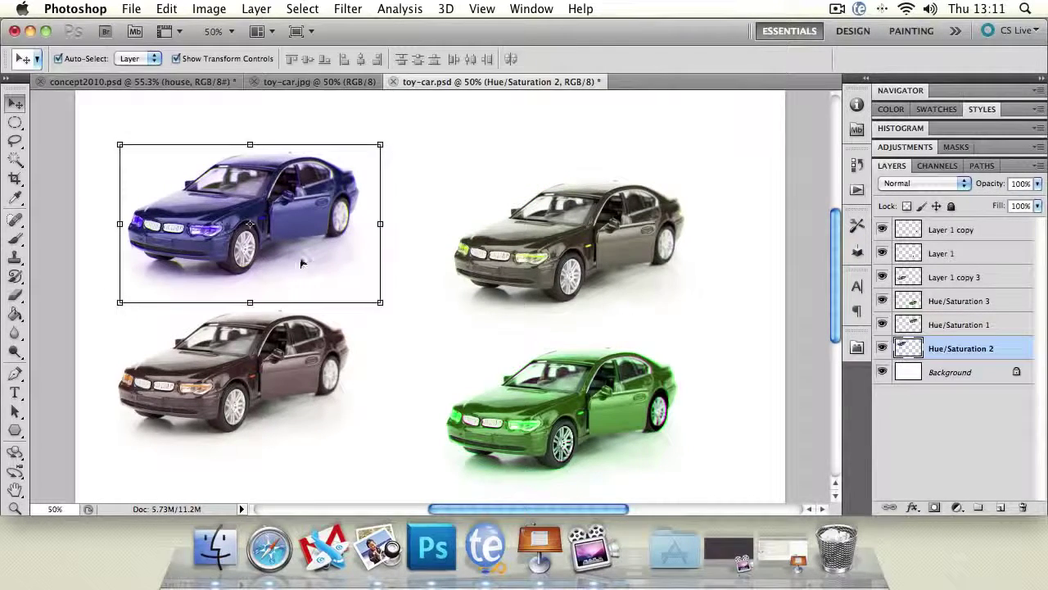
View the single-layer toy-car.jpg, return to concept2010.psd and deselect the house layer
left_click(313, 82)
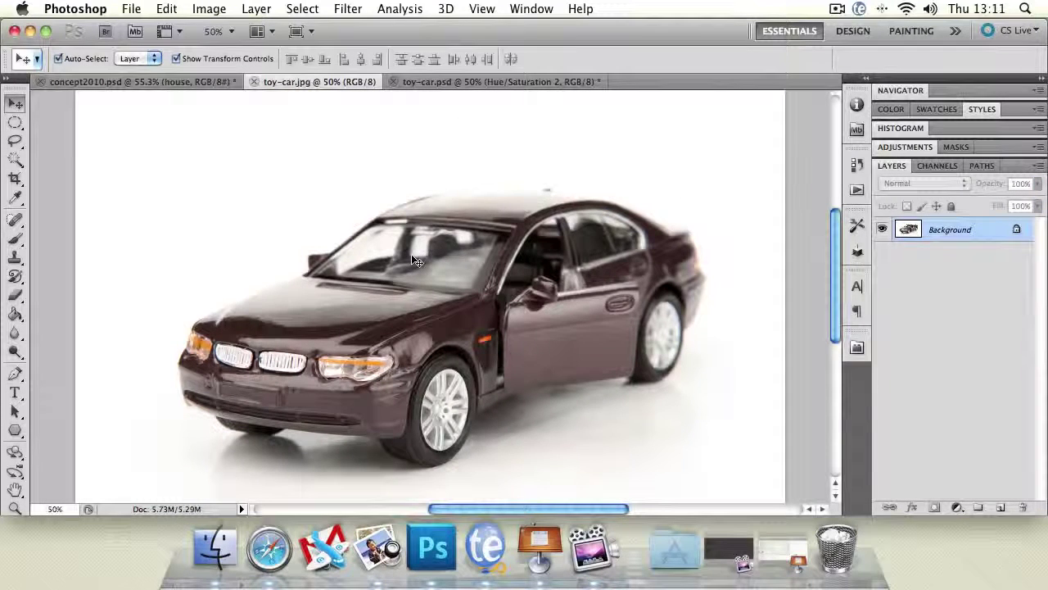
key("ctrl+shift+Tab")
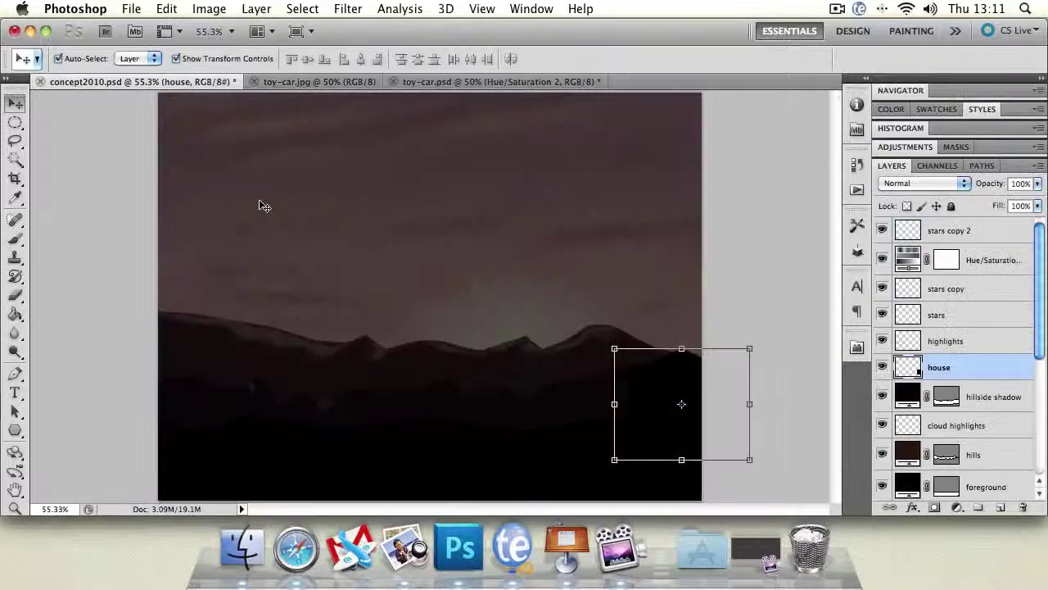
left_click(109, 221)
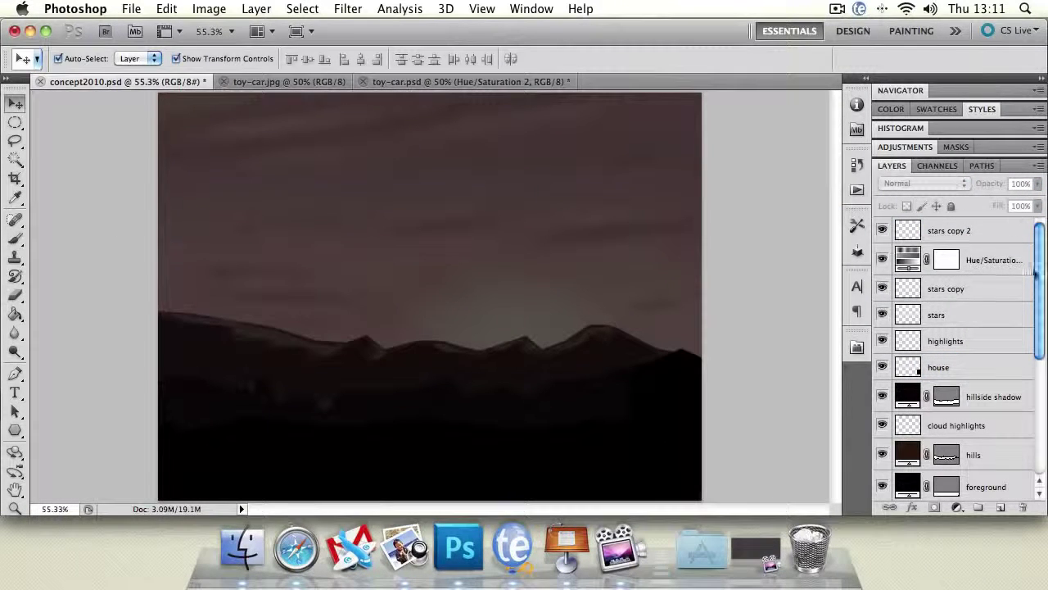
Select the stars, stars copy 2, stars copy and highlights layers one after another to examine what each covers
mouse_move(1040, 246)
left_mouse_down()
mouse_move(1043, 430)
mouse_move(1040, 230)
left_mouse_up()
left_click(975, 315)
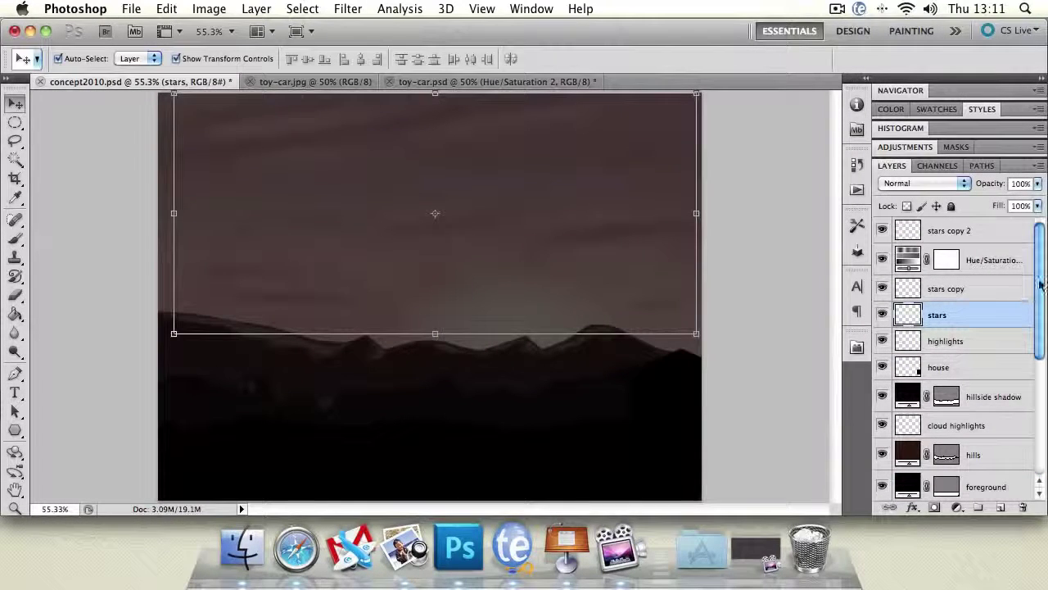
left_click(1000, 234)
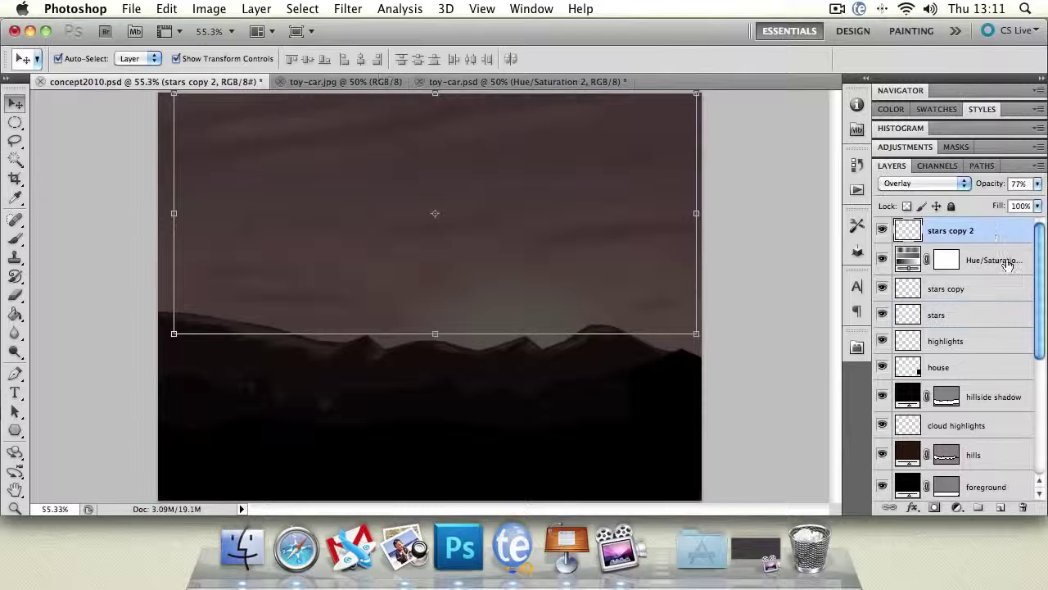
left_click(975, 295)
left_click(992, 347)
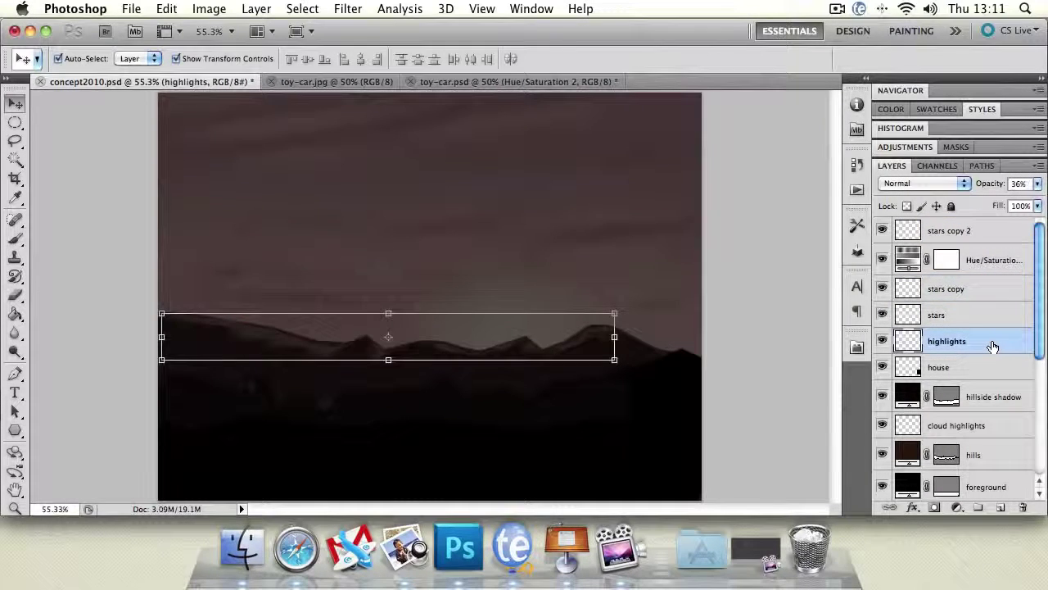